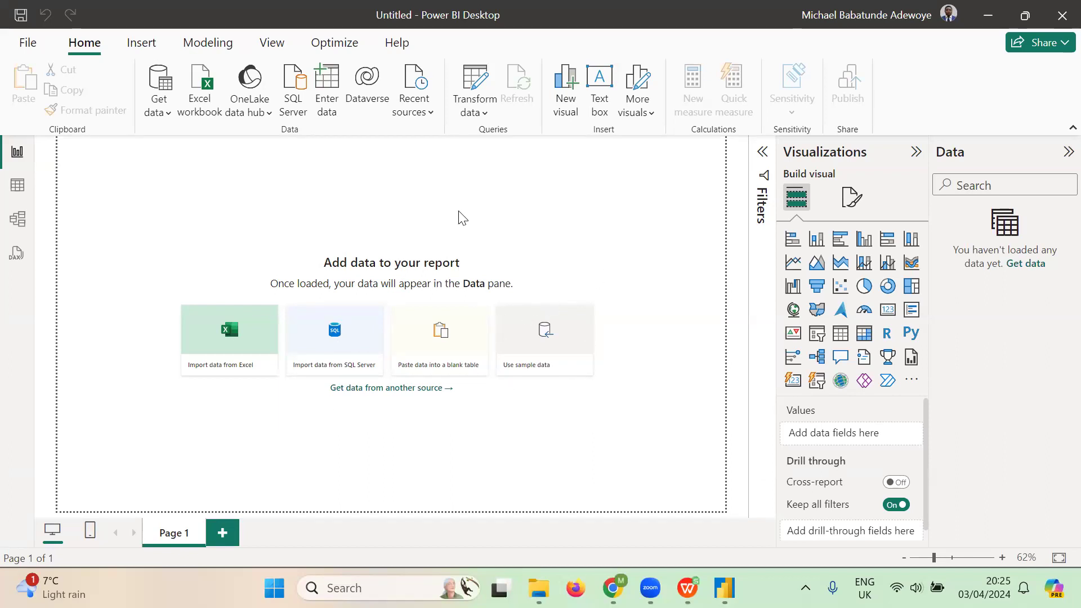
{"action": "left_click", "coordinate": [486, 116]}
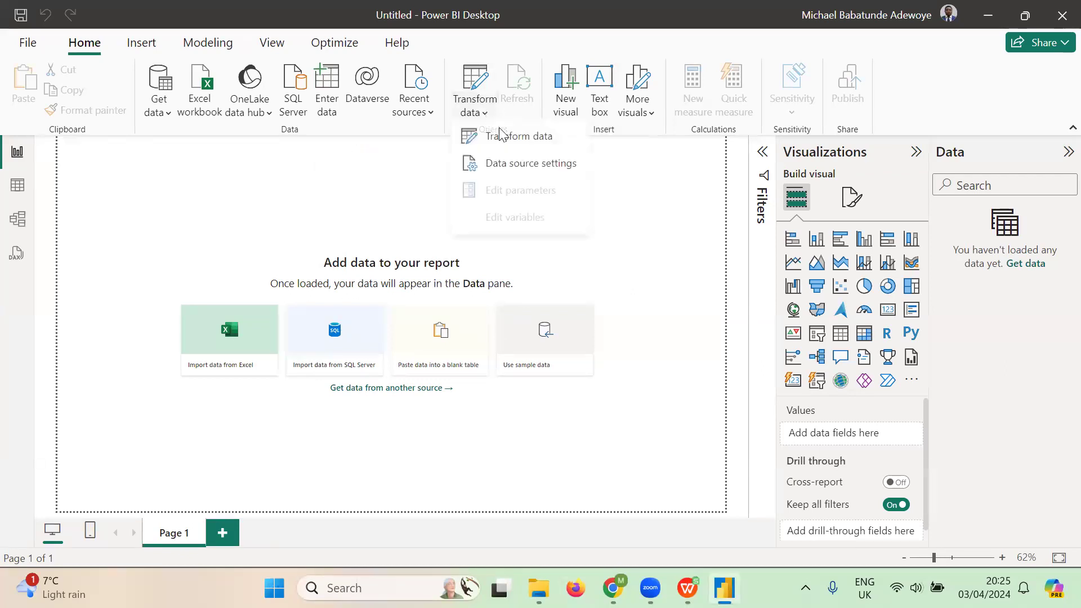
{"action": "left_click", "coordinate": [536, 145]}
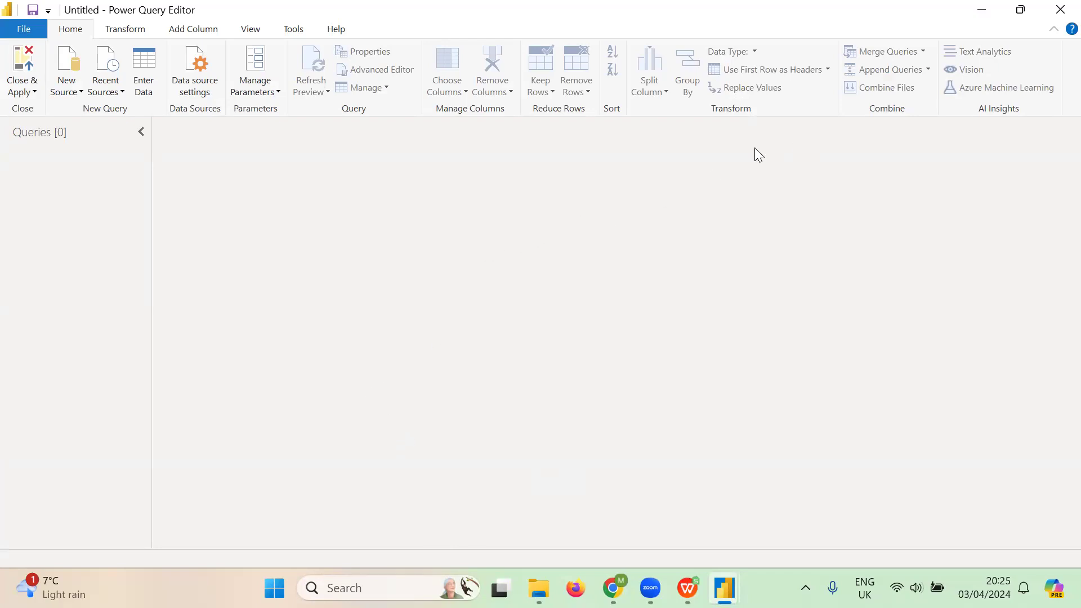
{"action": "left_click", "coordinate": [1058, 16]}
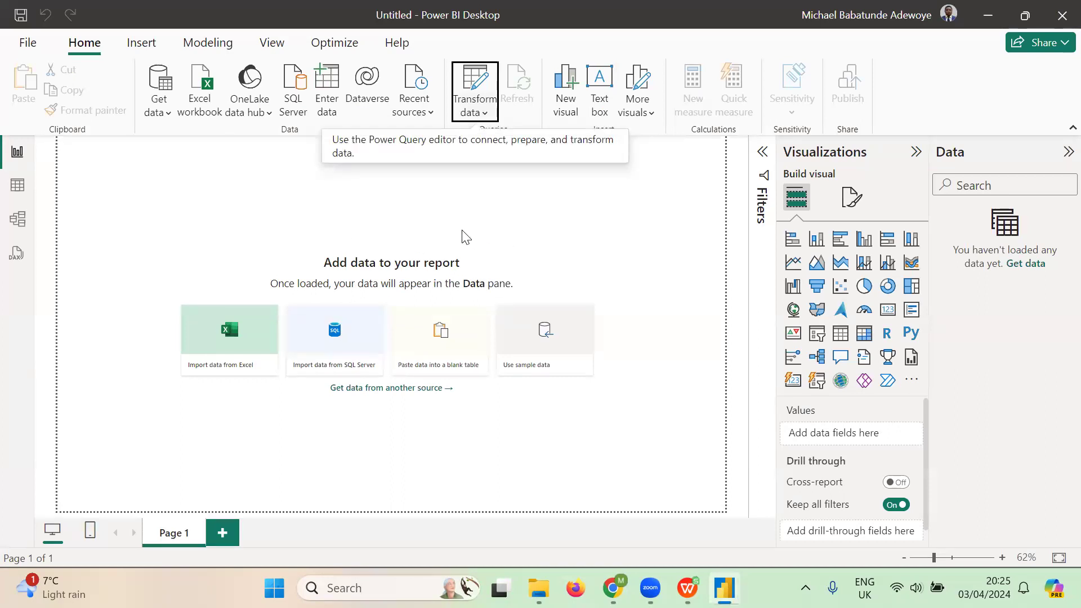
Step: Connect to the Apocolypse Food Prep Excel workbook in the Power BI training folder as a data source
{"action": "left_click", "coordinate": [163, 111]}
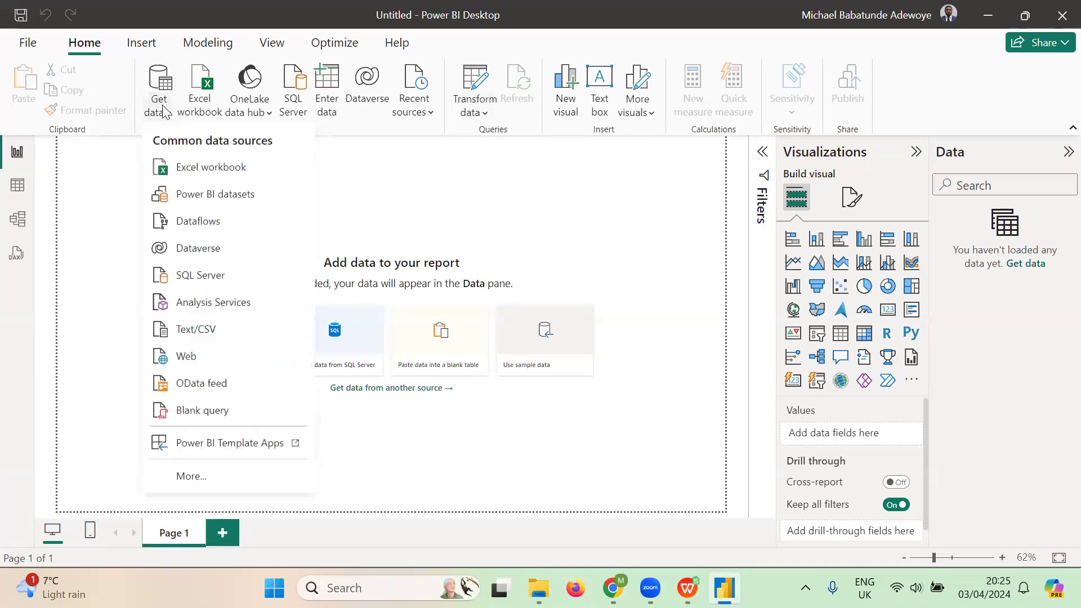
{"action": "left_click", "coordinate": [237, 172]}
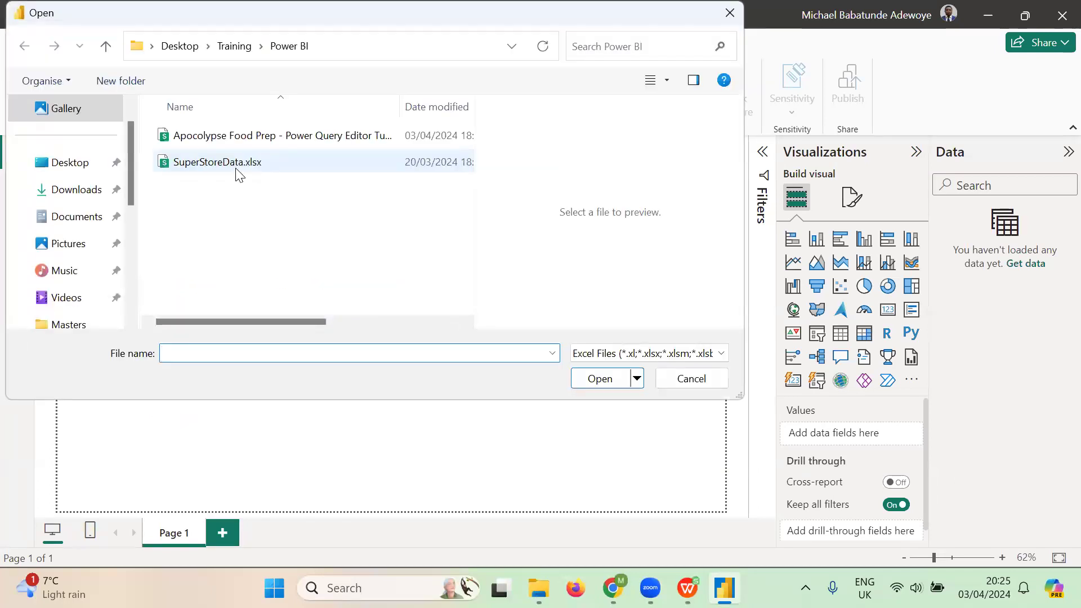
{"action": "double_click", "coordinate": [232, 137]}
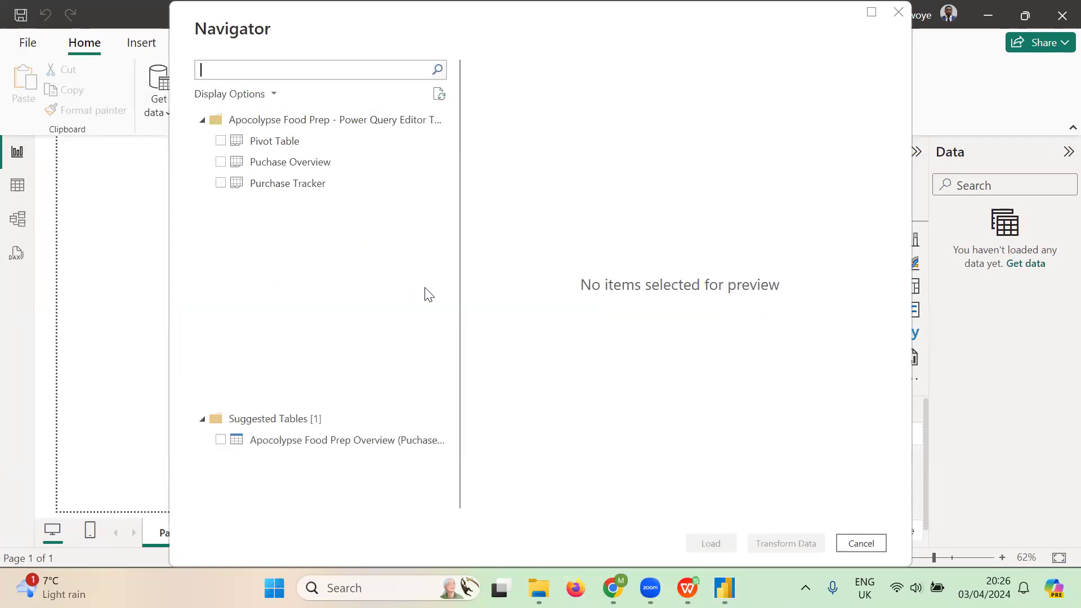
Step: Select the Pivot Table and Puchase Overview sheets and bring them into the Power Query Editor for transformation
{"action": "left_click", "coordinate": [225, 141]}
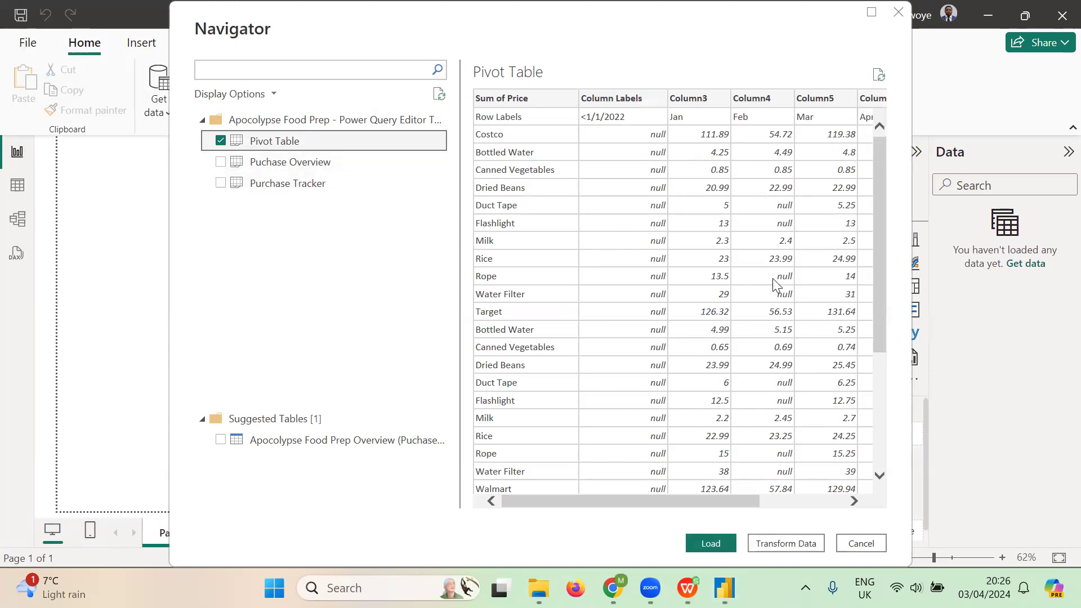
{"action": "left_click", "coordinate": [221, 163]}
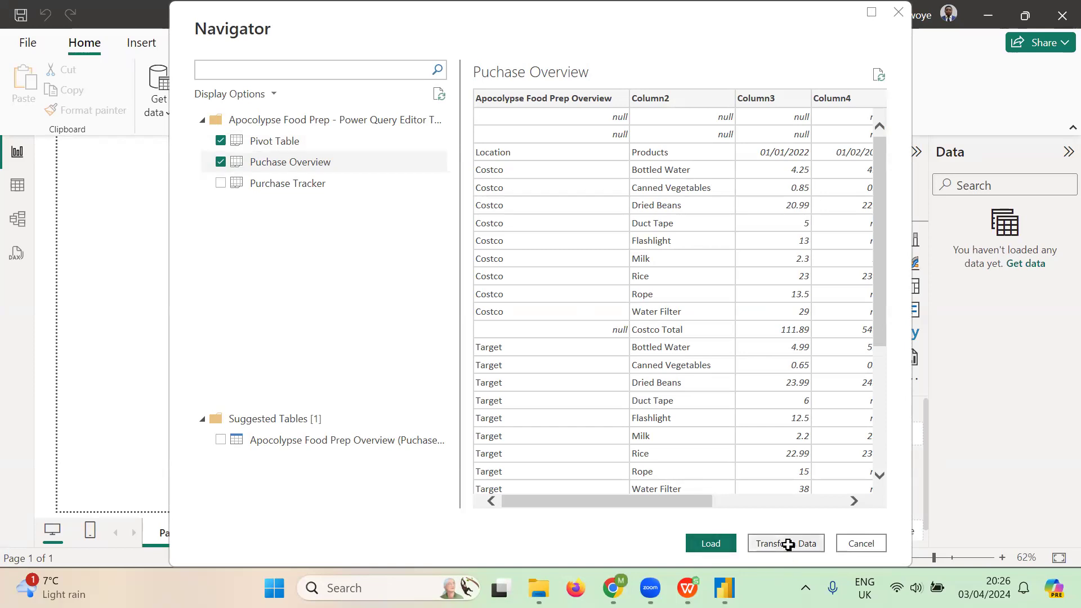
{"action": "key", "text": "alt+Tab"}
{"action": "left_click", "coordinate": [724, 588]}
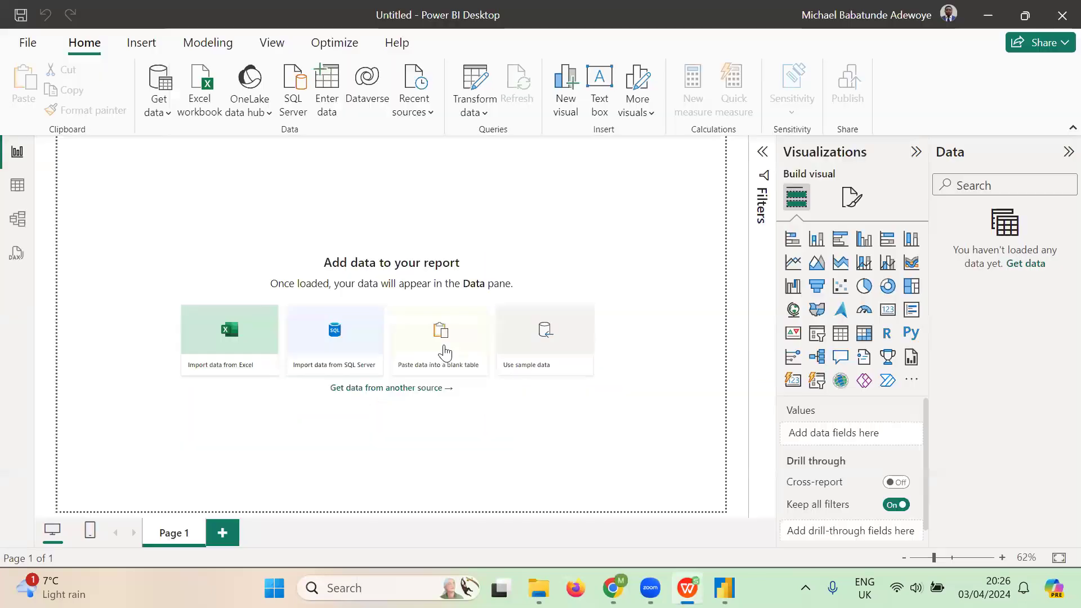
{"action": "left_click", "coordinate": [444, 353]}
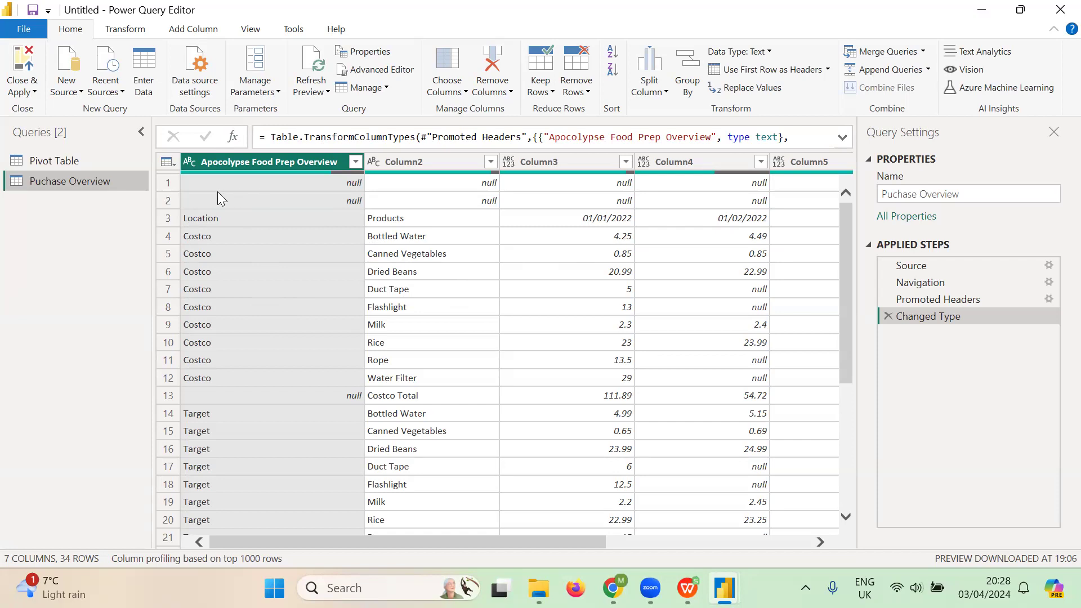
Step: Remove the top 2 blank rows from the Puchase Overview query
{"action": "left_click", "coordinate": [163, 184]}
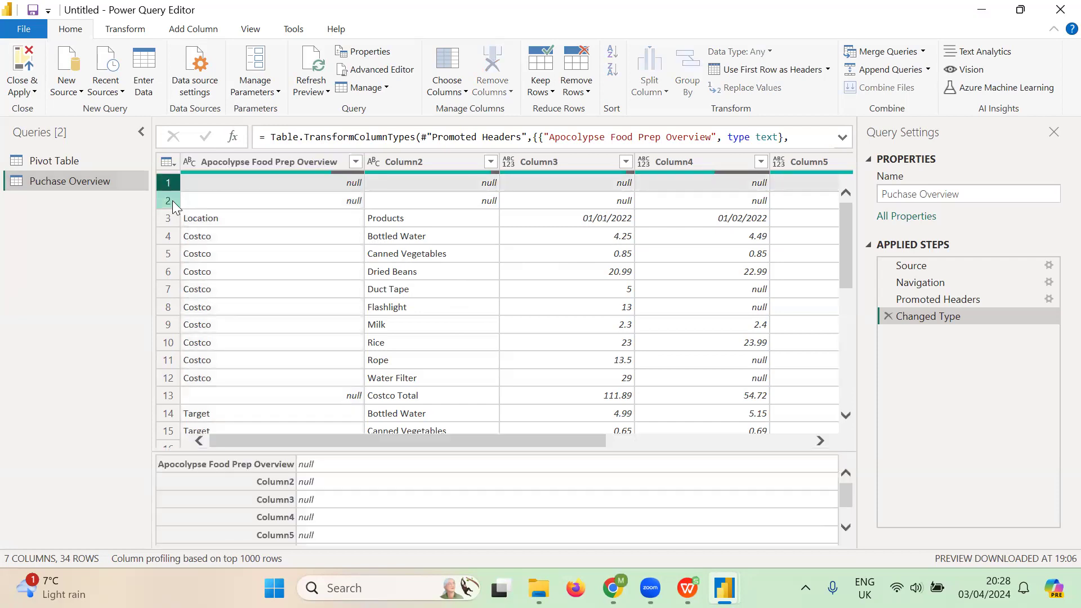
{"action": "left_click", "coordinate": [168, 204]}
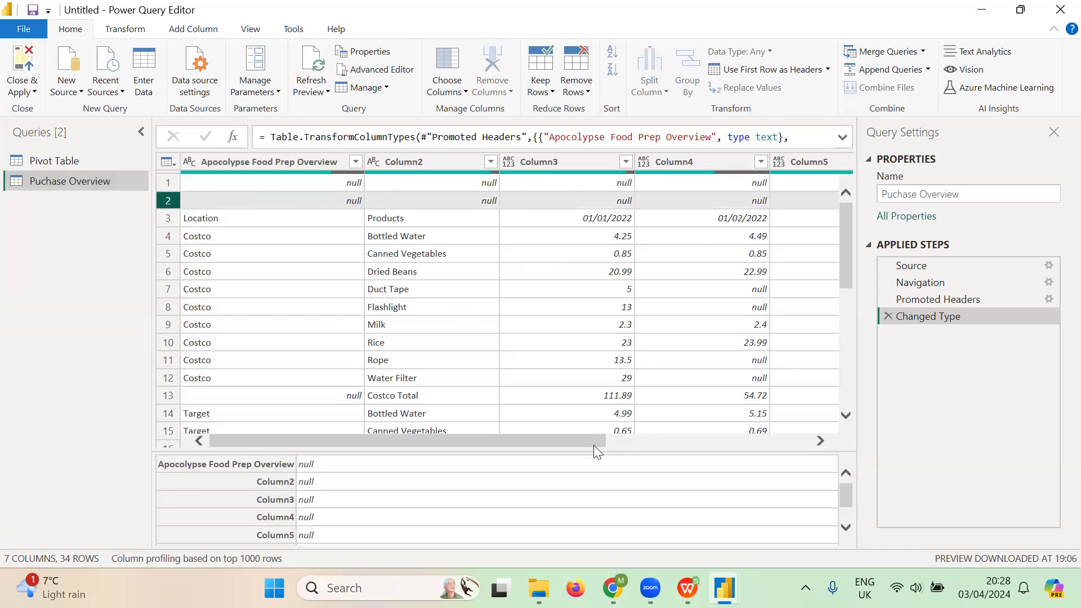
{"action": "left_click_drag", "start_coordinate": [583, 443], "coordinate": [425, 445]}
{"action": "left_click", "coordinate": [588, 92]}
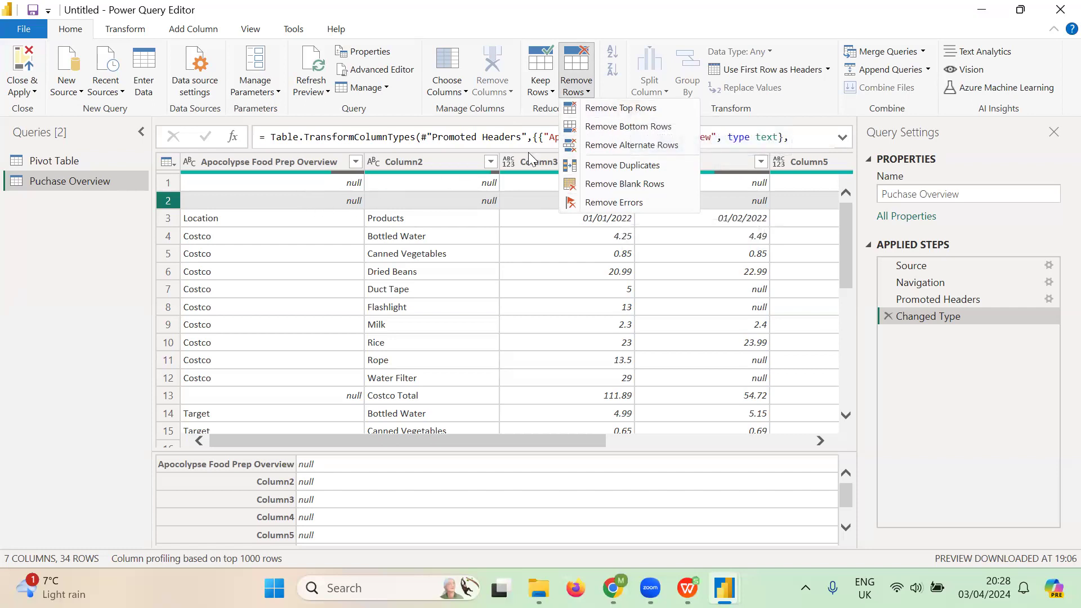
{"action": "left_click", "coordinate": [630, 112]}
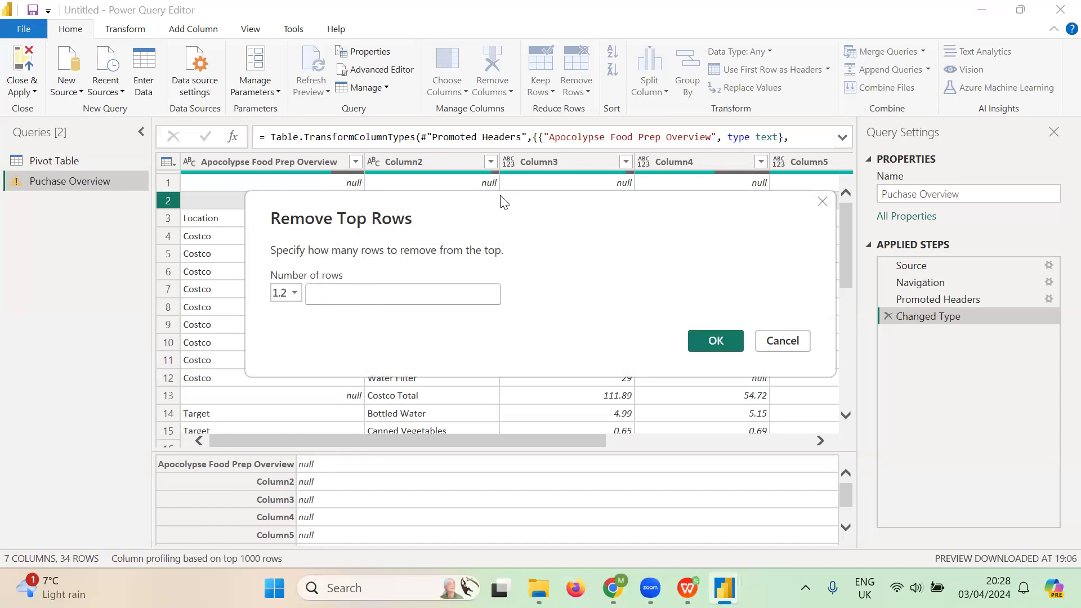
{"action": "left_click_drag", "start_coordinate": [509, 206], "coordinate": [525, 258]}
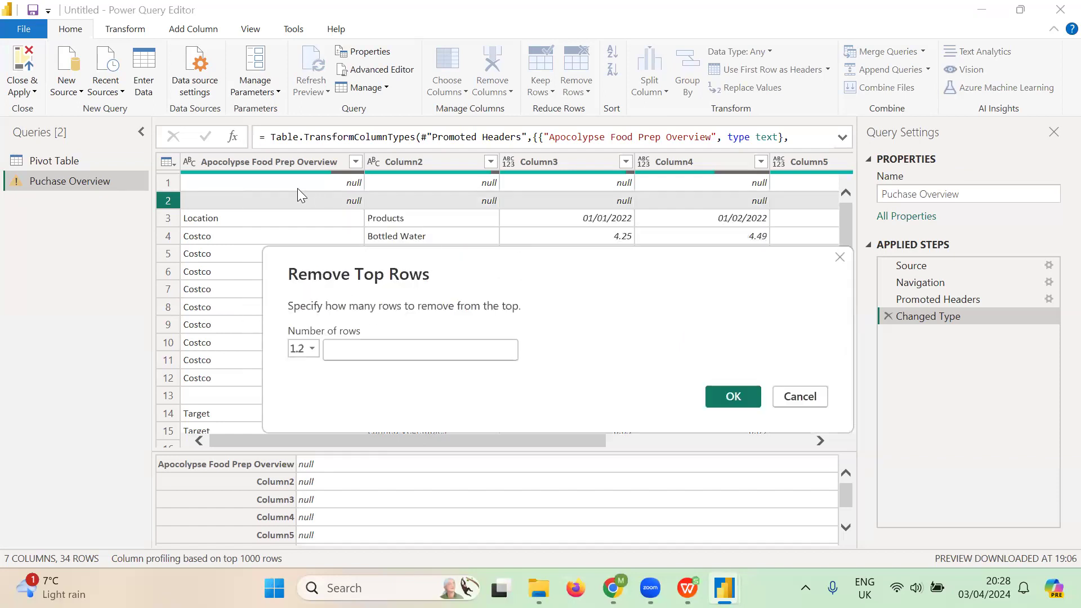
{"action": "left_click", "coordinate": [373, 353]}
{"action": "type", "text": "2"}
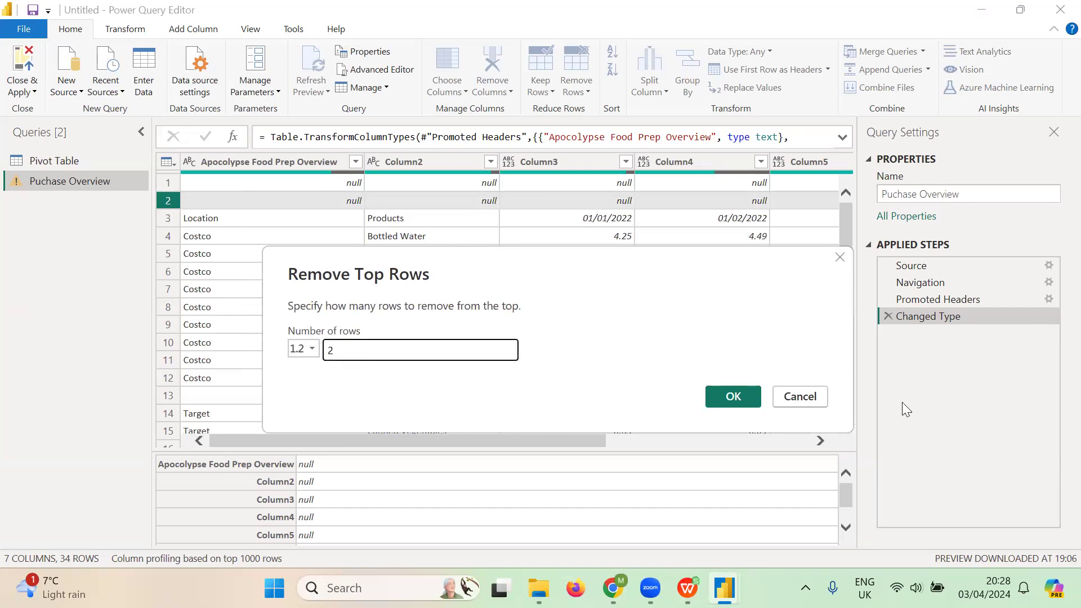
{"action": "left_click", "coordinate": [730, 394]}
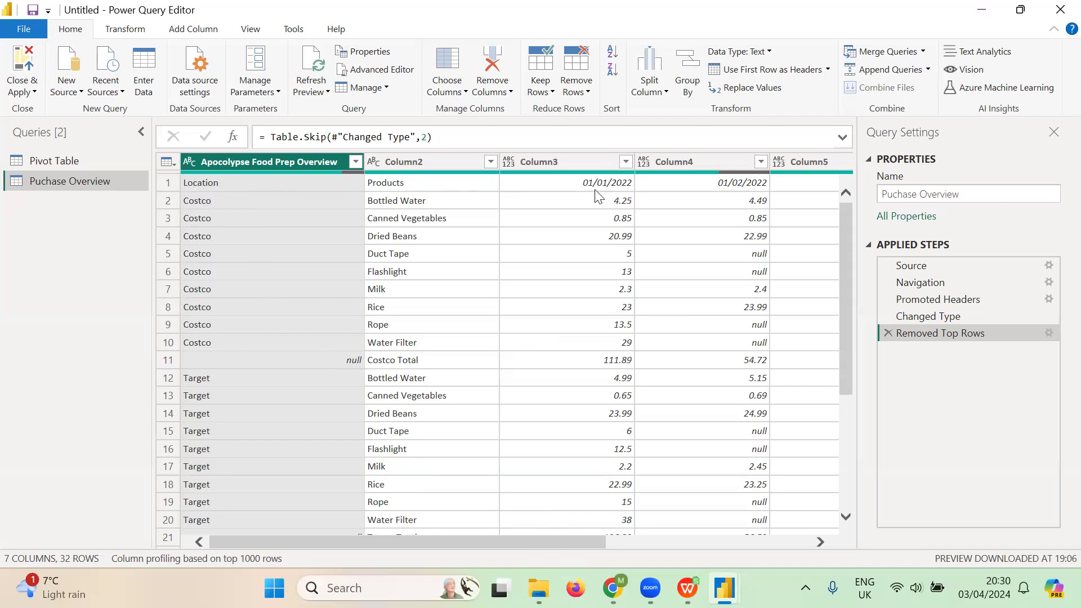
Step: Promote the first row of the Puchase Overview query, holding Location, Products and the dates, to column headers
{"action": "left_click_drag", "start_coordinate": [589, 538], "coordinate": [482, 532]}
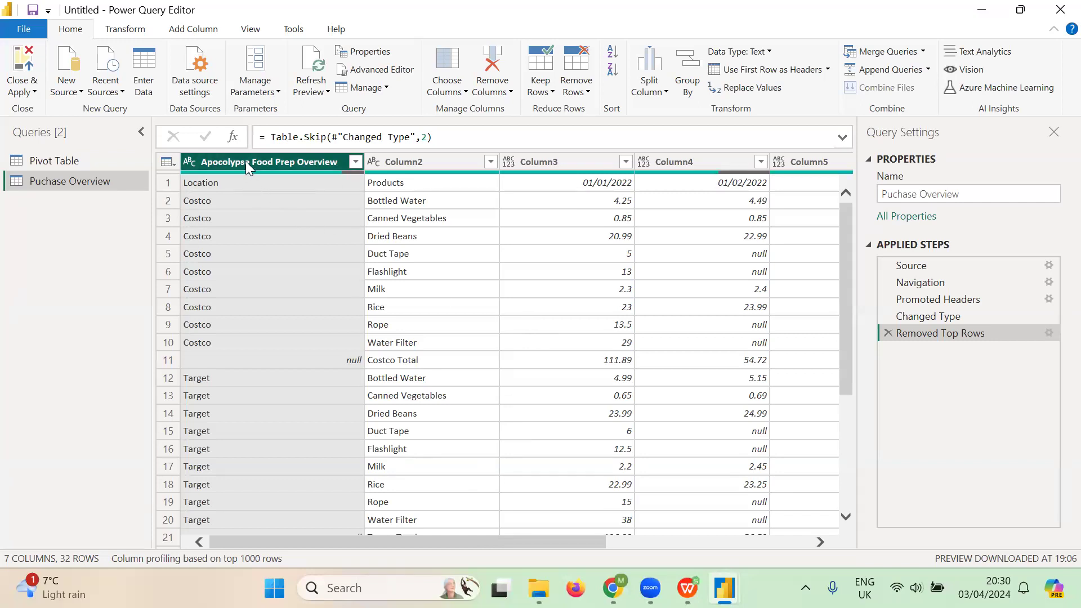
{"action": "left_click", "coordinate": [828, 71]}
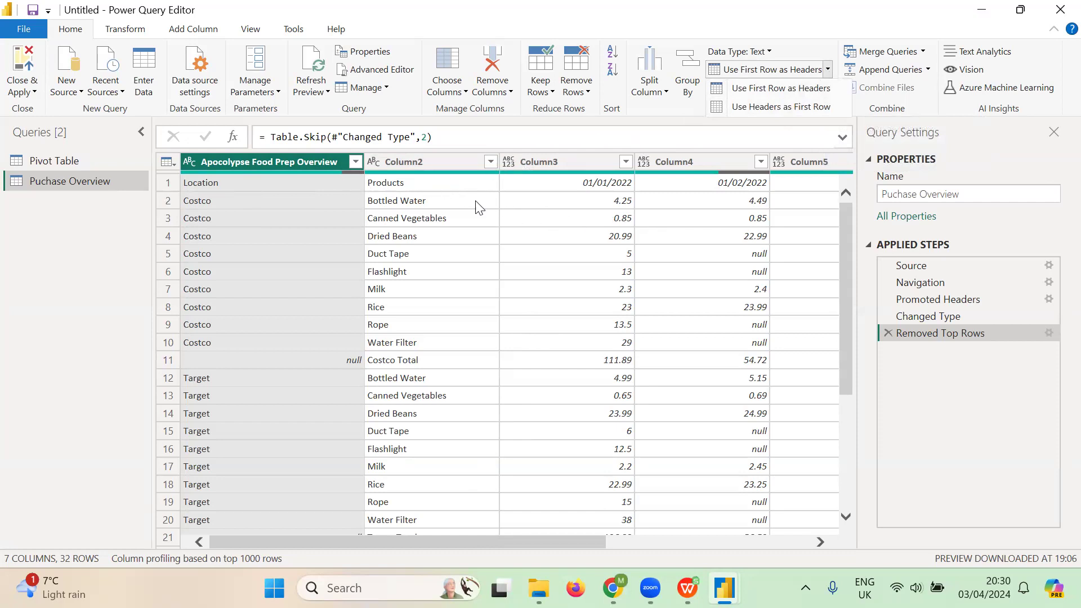
{"action": "left_click", "coordinate": [804, 91]}
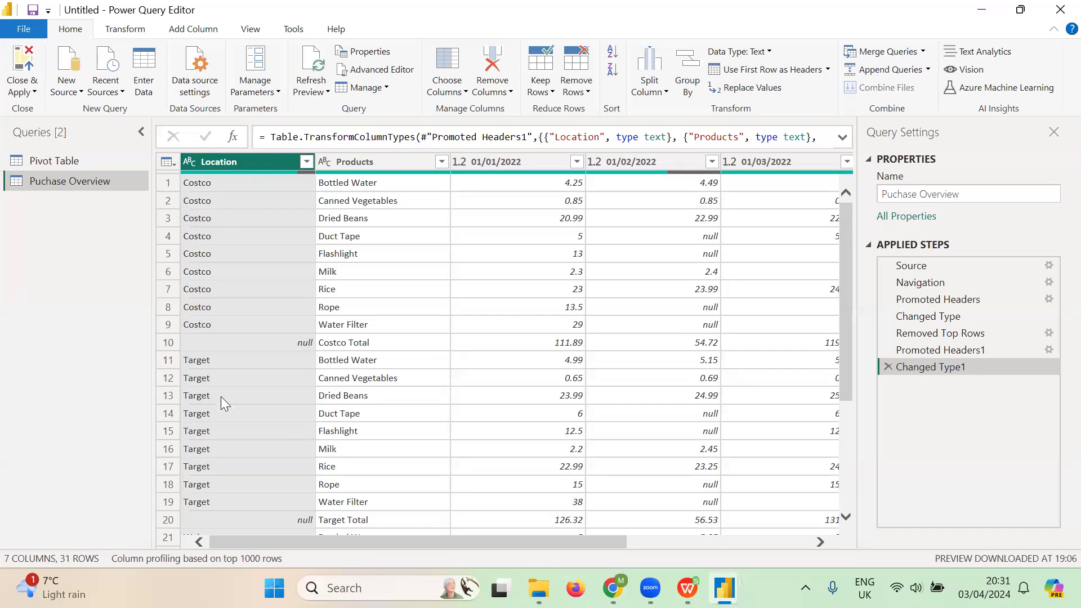
Step: Examine the Puchase Overview rows, the available data types for the Location column, and the Products and date columns
{"action": "scroll", "coordinate": [221, 398], "scroll_direction": "down", "scroll_amount": 4}
{"action": "scroll", "coordinate": [222, 402], "scroll_direction": "up", "scroll_amount": 4}
{"action": "left_click", "coordinate": [189, 162]}
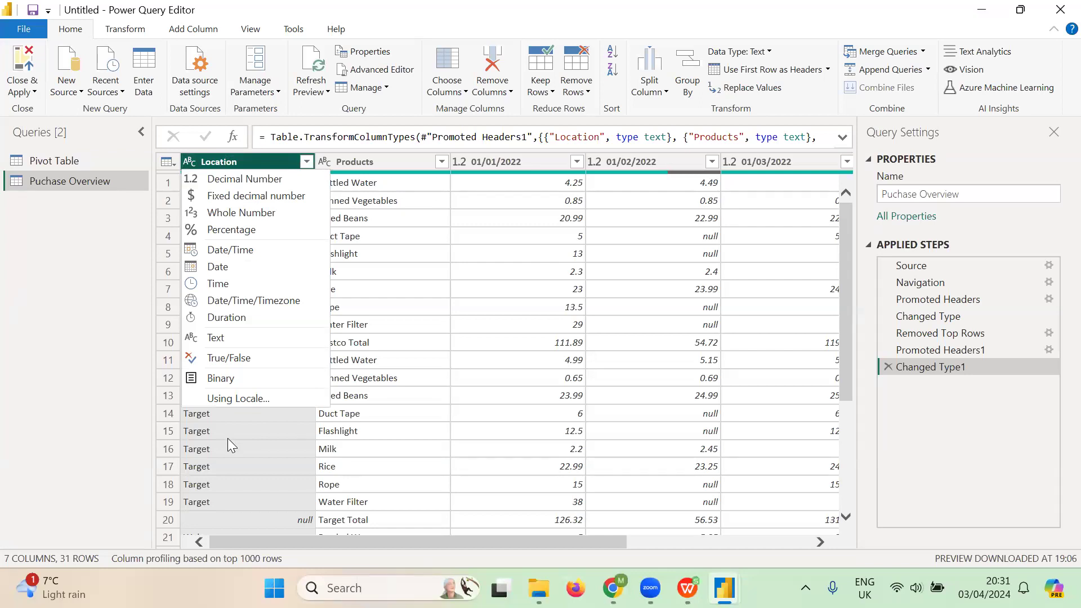
{"action": "left_click", "coordinate": [424, 311]}
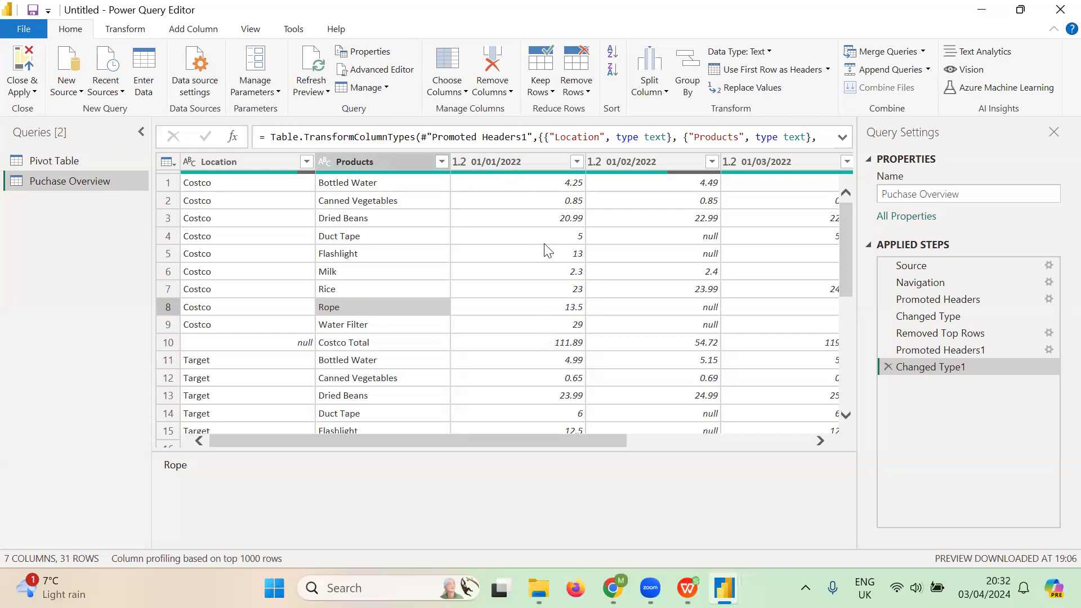
{"action": "left_click_drag", "start_coordinate": [552, 442], "coordinate": [779, 441]}
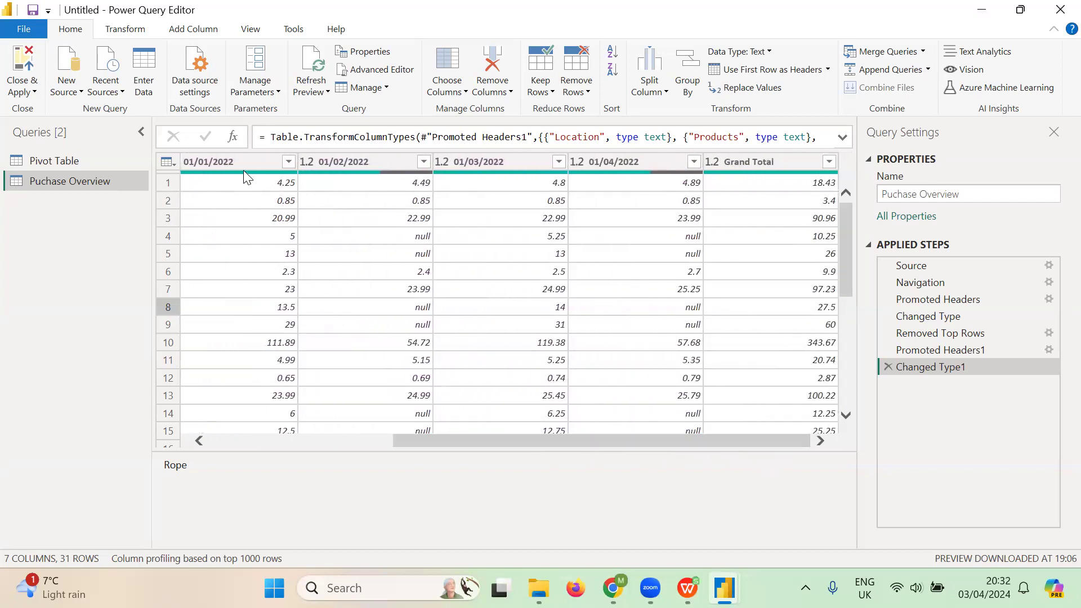
{"action": "left_click", "coordinate": [260, 169]}
{"action": "left_click_drag", "start_coordinate": [461, 440], "coordinate": [231, 431]}
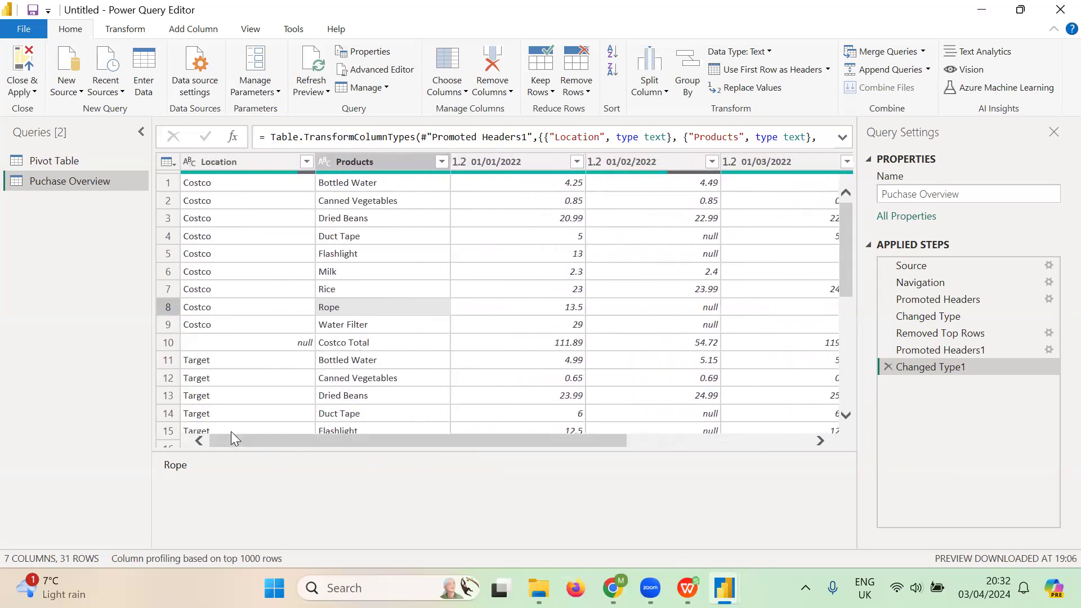
Step: Remove the Grand Total column from the Puchase Overview query
{"action": "left_click_drag", "start_coordinate": [453, 437], "coordinate": [779, 463]}
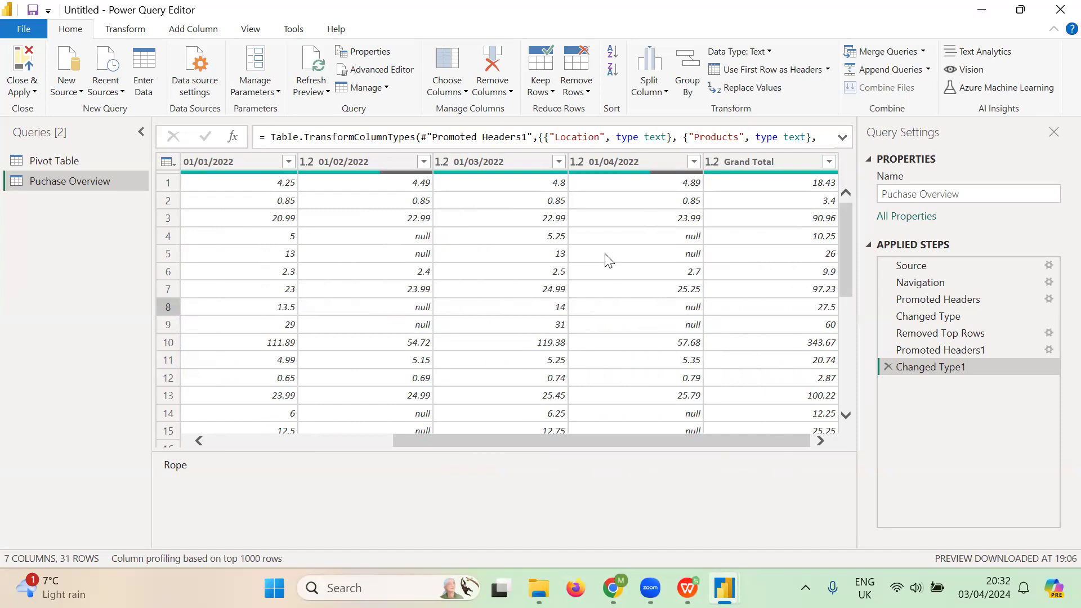
{"action": "left_click", "coordinate": [756, 164]}
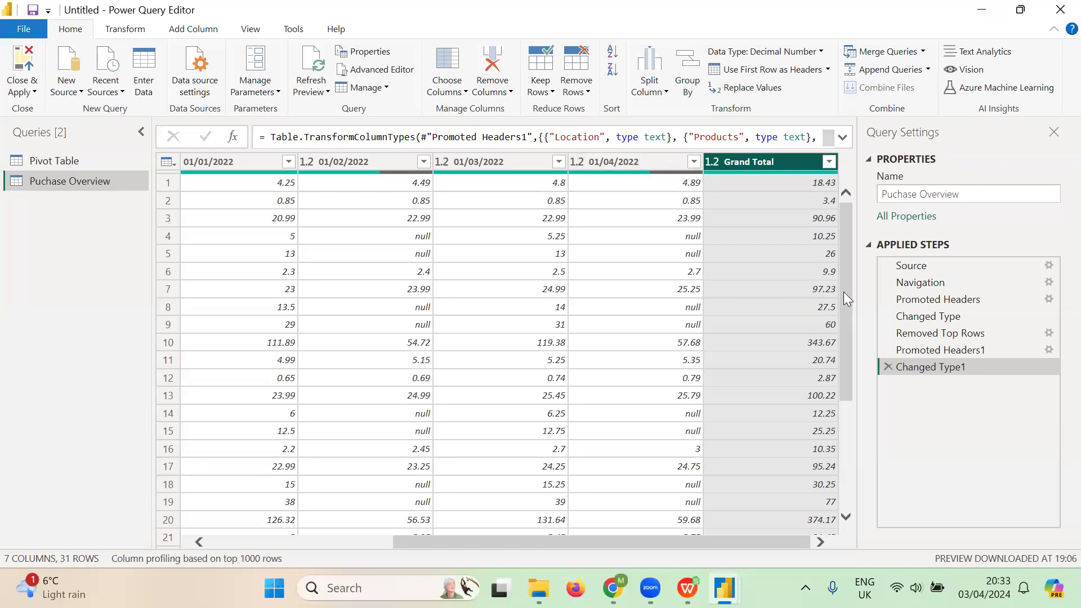
{"action": "left_click", "coordinate": [511, 93]}
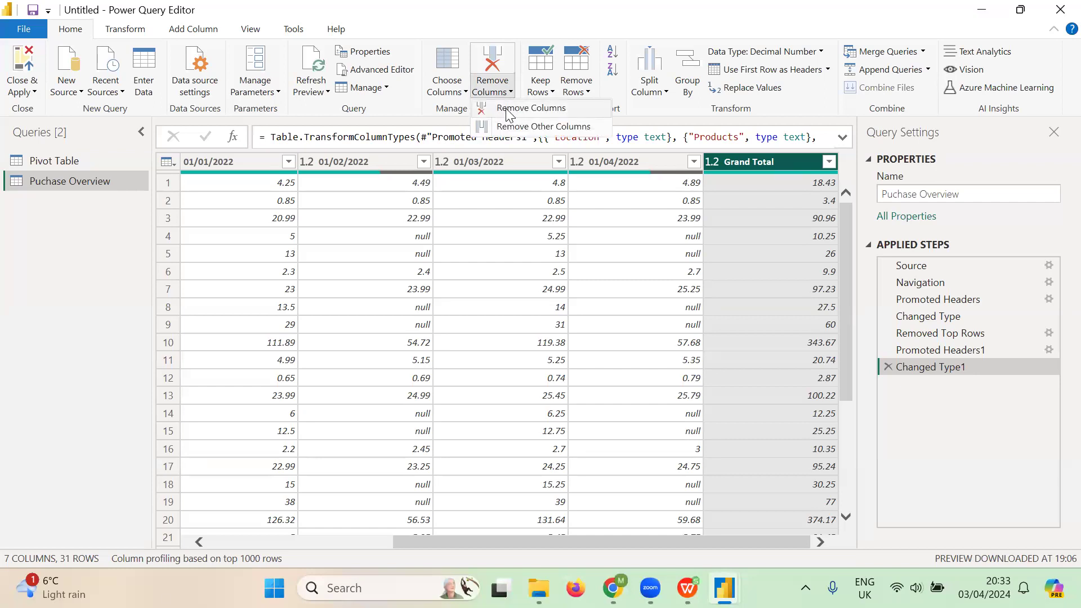
{"action": "left_click", "coordinate": [550, 110]}
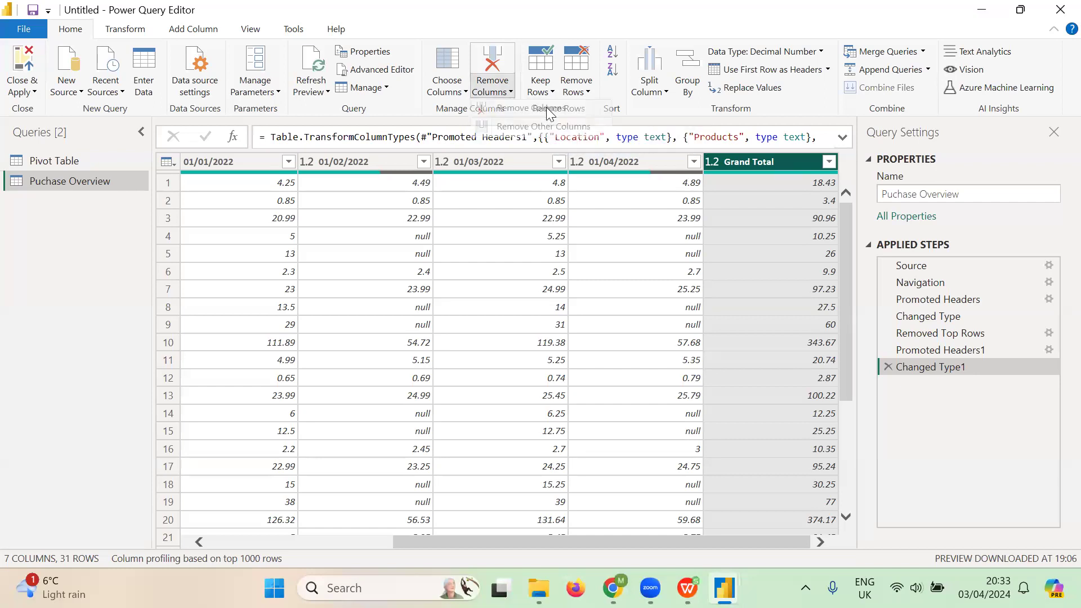
{"action": "left_click", "coordinate": [661, 537]}
{"action": "left_click_drag", "start_coordinate": [742, 546], "coordinate": [571, 538]}
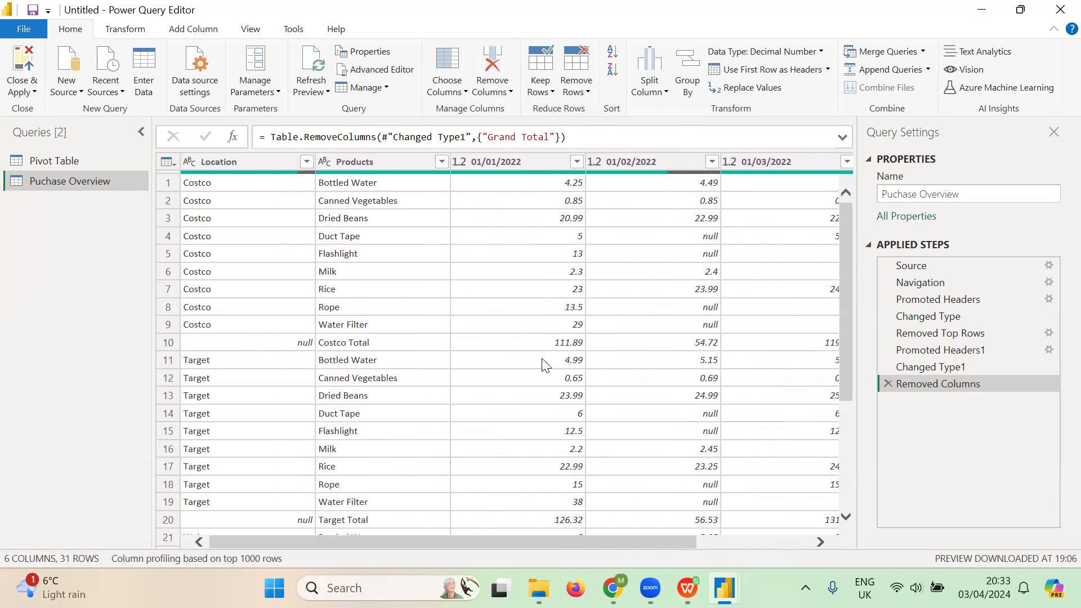
Step: Compare the query's empty cells and total rows with the original Puchase Overview sheet in WPS Office, and return to the Power Query Editor
{"action": "left_click", "coordinate": [546, 341]}
{"action": "key", "text": "Right"}
{"action": "key", "text": "Right"}
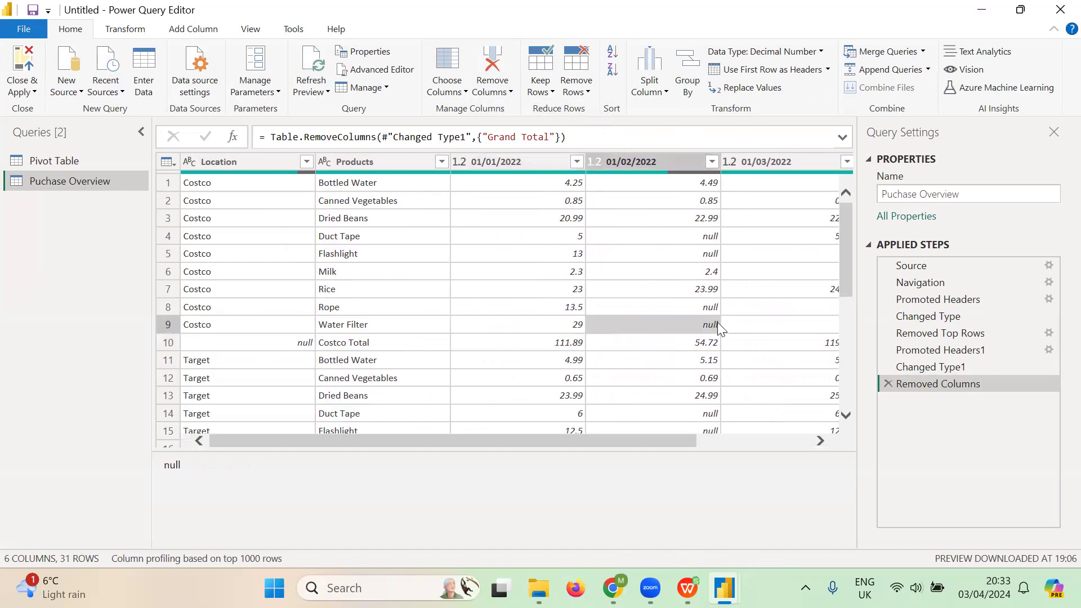
{"action": "left_click_drag", "start_coordinate": [645, 444], "coordinate": [596, 442]}
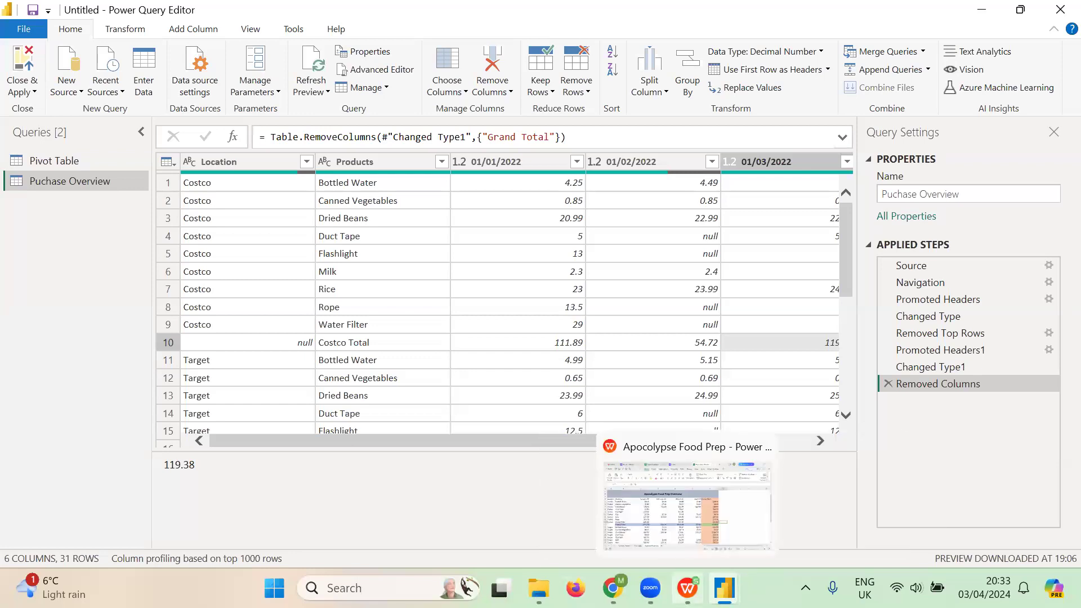
{"action": "left_click", "coordinate": [687, 587]}
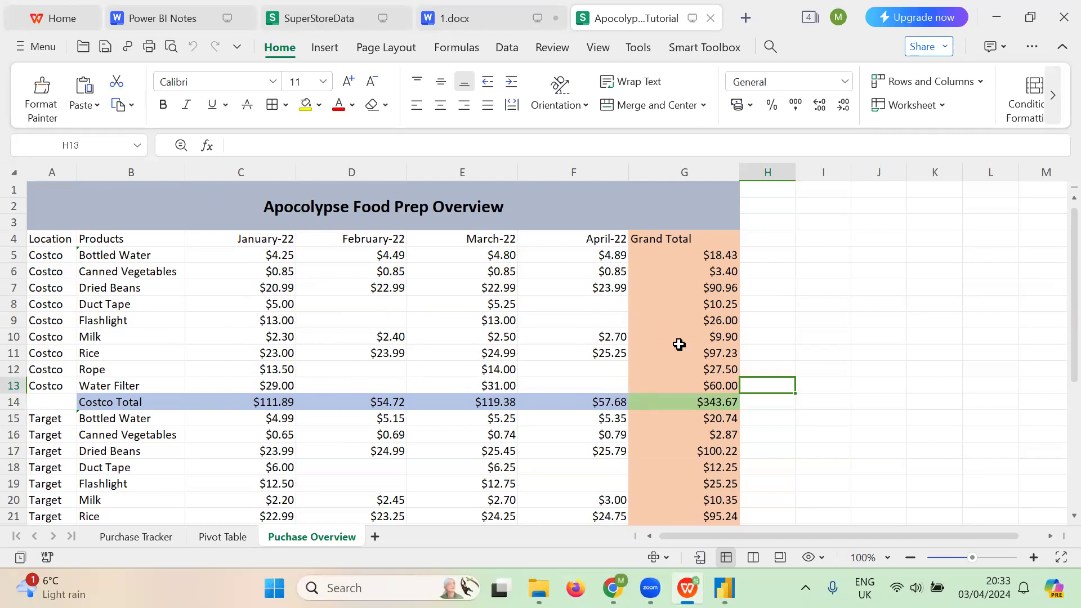
{"action": "scroll", "coordinate": [488, 349], "scroll_direction": "down", "scroll_amount": 6}
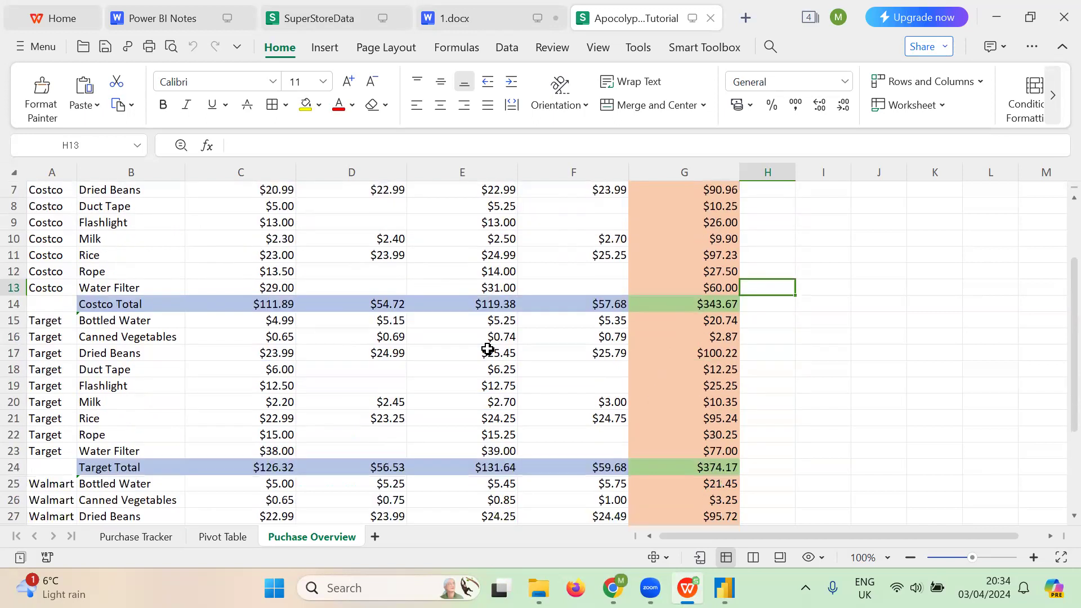
{"action": "scroll", "coordinate": [484, 354], "scroll_direction": "up", "scroll_amount": 6}
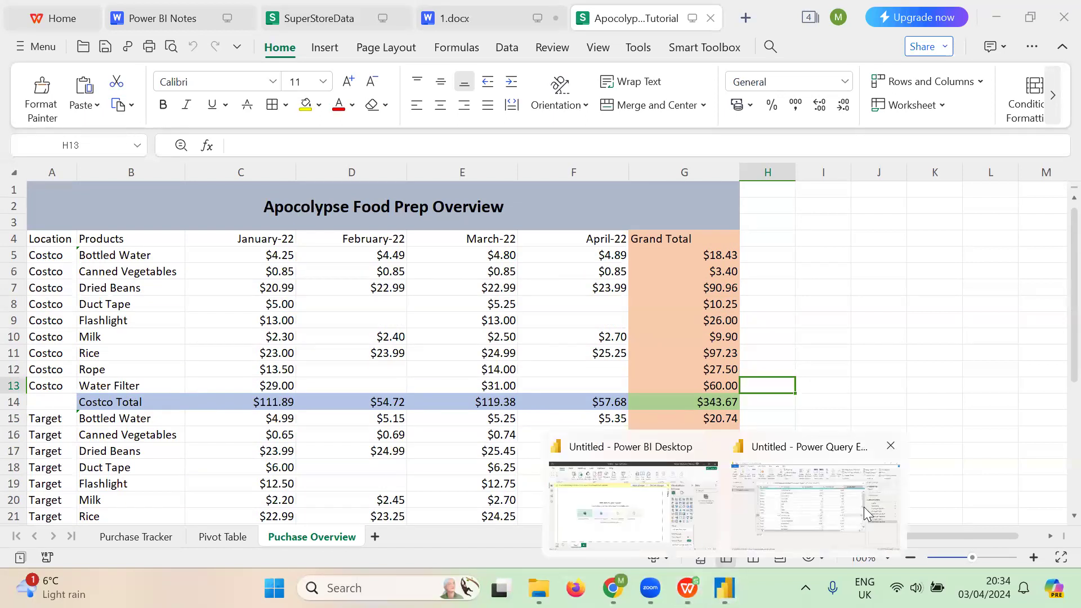
{"action": "left_click", "coordinate": [864, 507]}
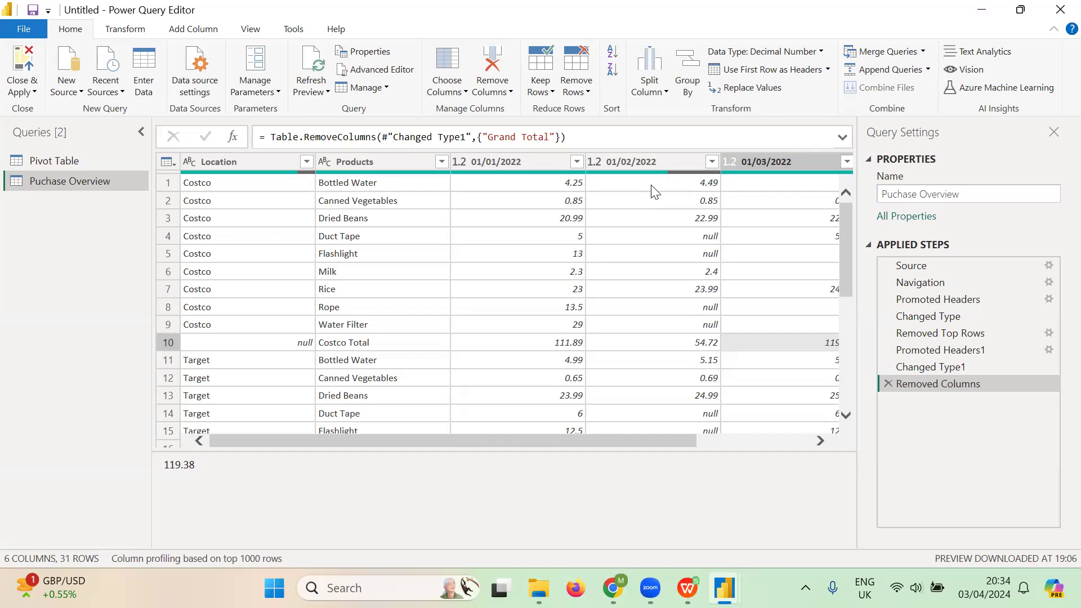
Step: Unpivot the four date columns, 01/01/2022 to 01/04/2022, of the Puchase Overview query
{"action": "left_click", "coordinate": [518, 161]}
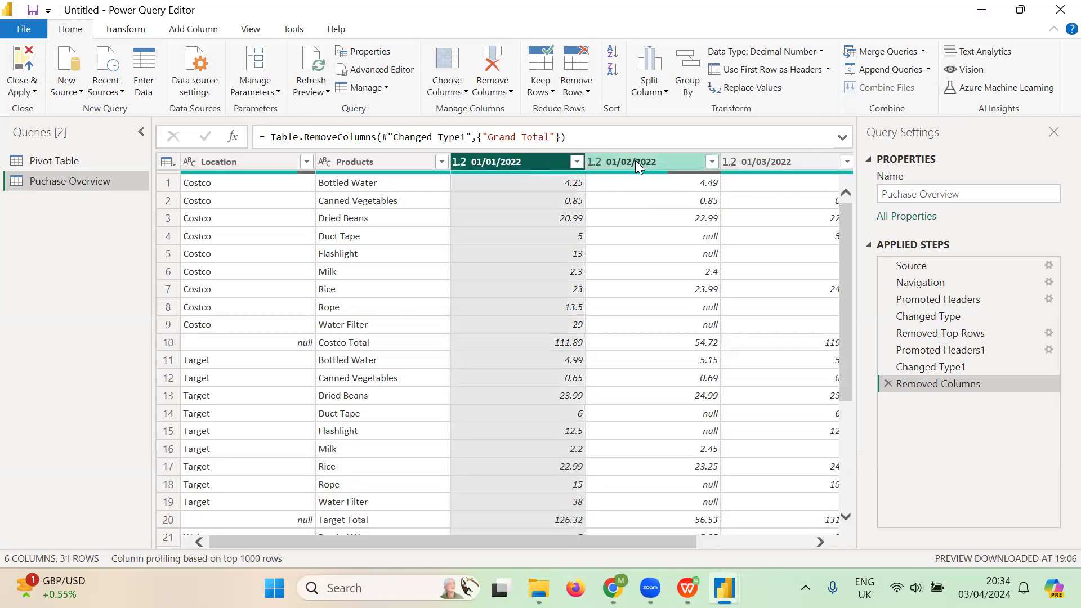
{"action": "left_click", "coordinate": [635, 160], "text": "ctrl"}
{"action": "left_click", "coordinate": [792, 162], "text": "ctrl"}
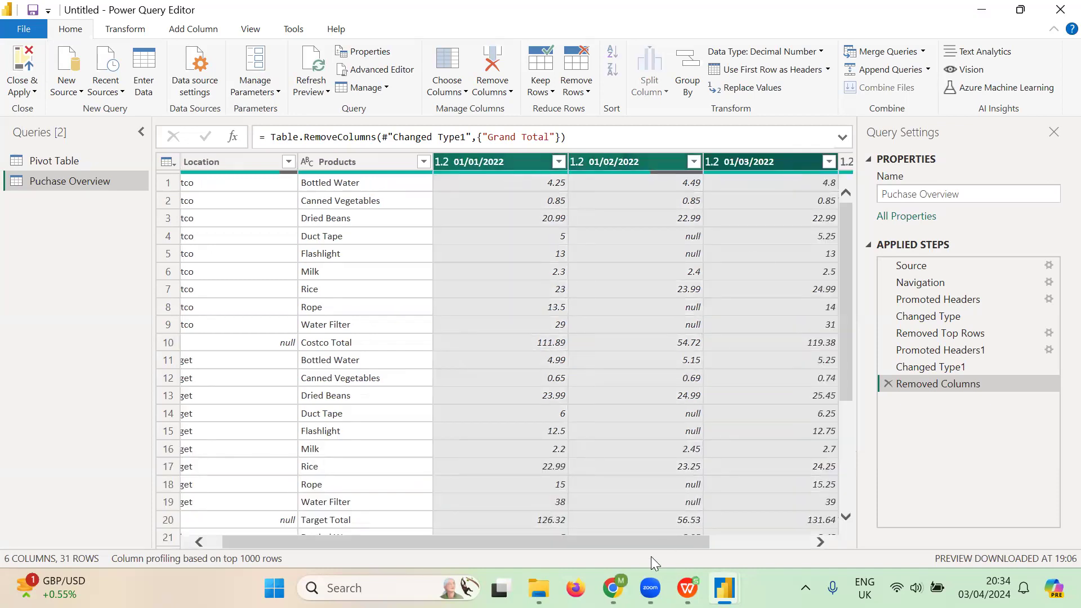
{"action": "left_click_drag", "start_coordinate": [644, 542], "coordinate": [817, 551]}
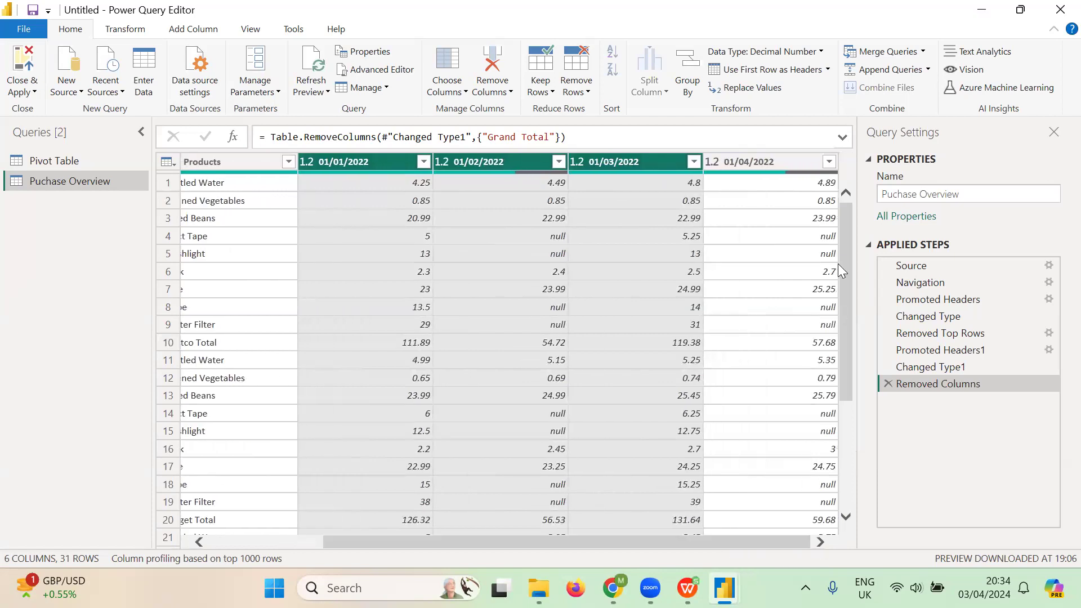
{"action": "left_click", "coordinate": [786, 160], "text": "ctrl"}
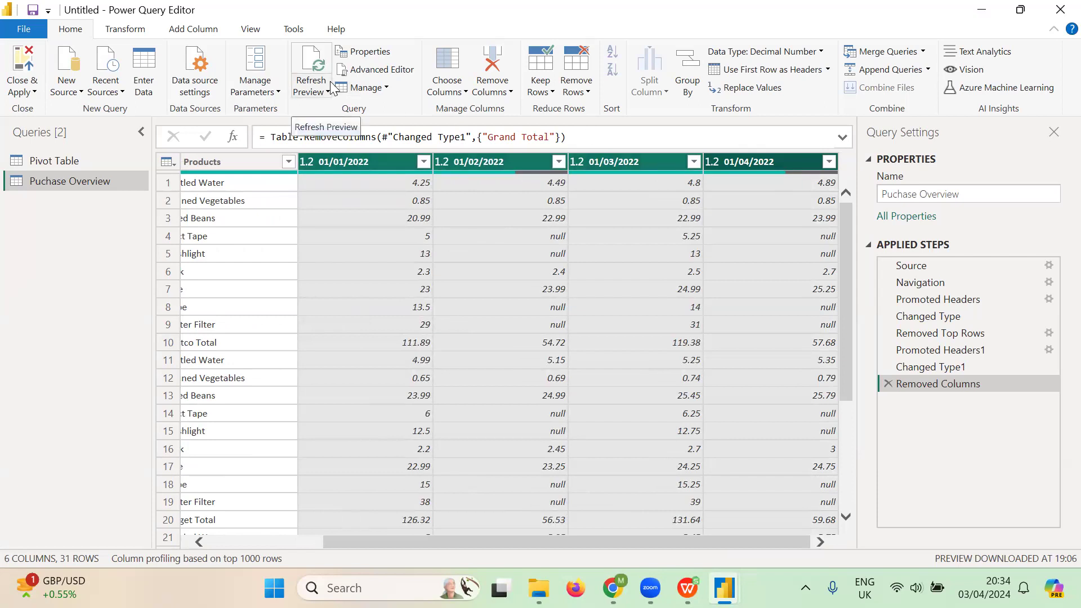
{"action": "left_click", "coordinate": [123, 33]}
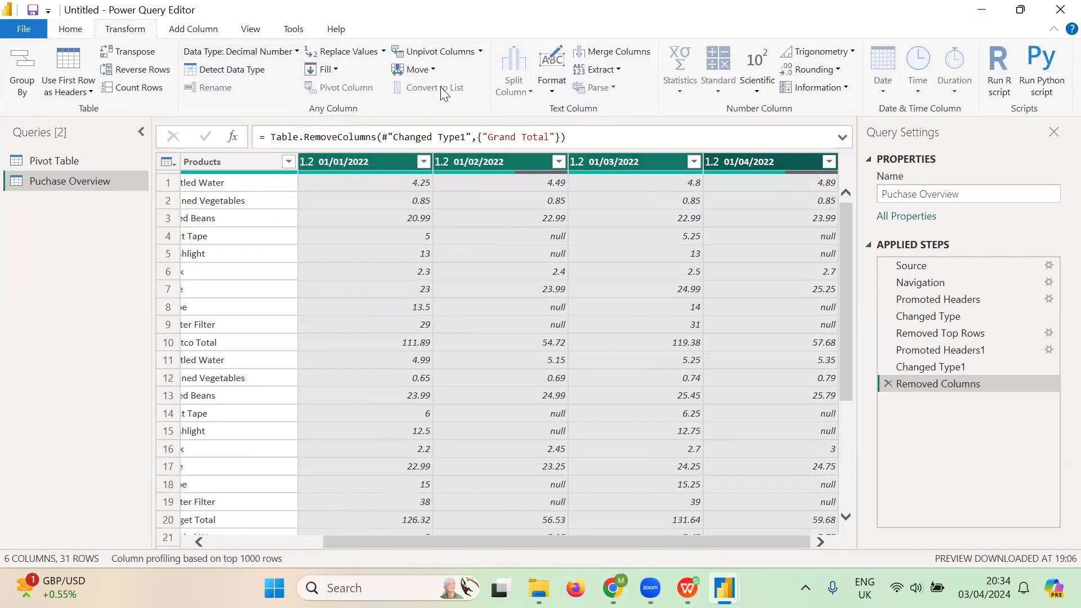
{"action": "left_click", "coordinate": [481, 52]}
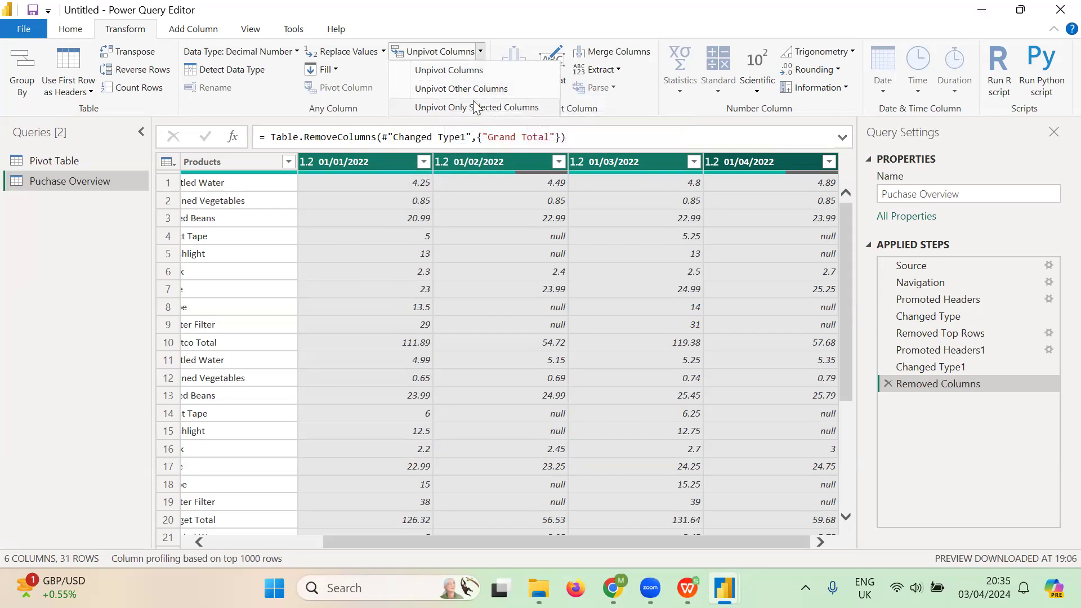
{"action": "left_click", "coordinate": [456, 72]}
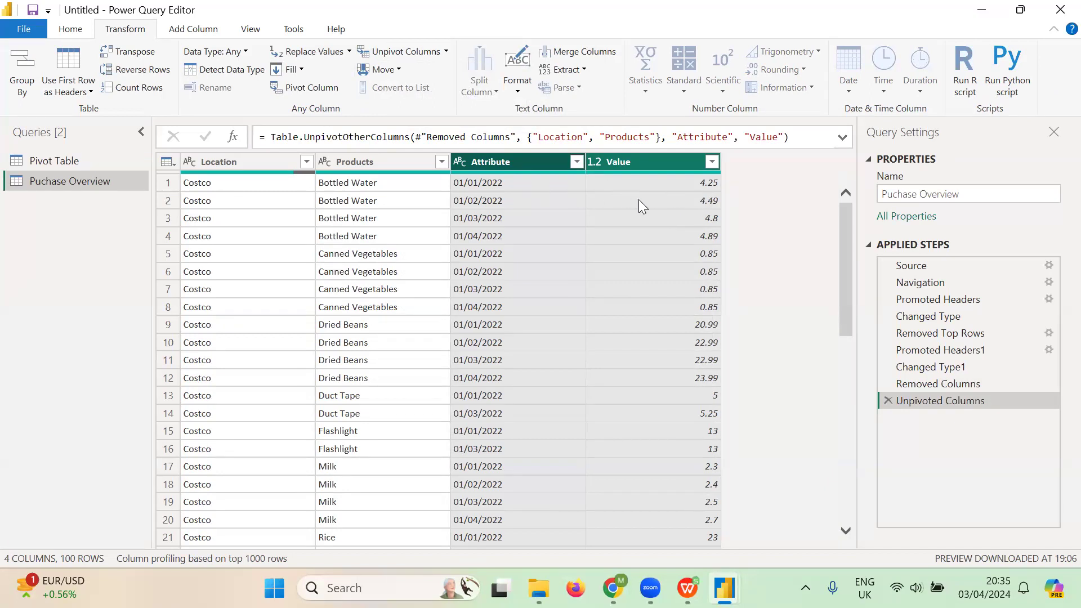
Step: Review the unpivoted rows and rename the Attribute column to Date
{"action": "scroll", "coordinate": [682, 209], "scroll_direction": "down", "scroll_amount": 12}
{"action": "scroll", "coordinate": [686, 248], "scroll_direction": "down", "scroll_amount": 3}
{"action": "scroll", "coordinate": [687, 251], "scroll_direction": "up", "scroll_amount": 16}
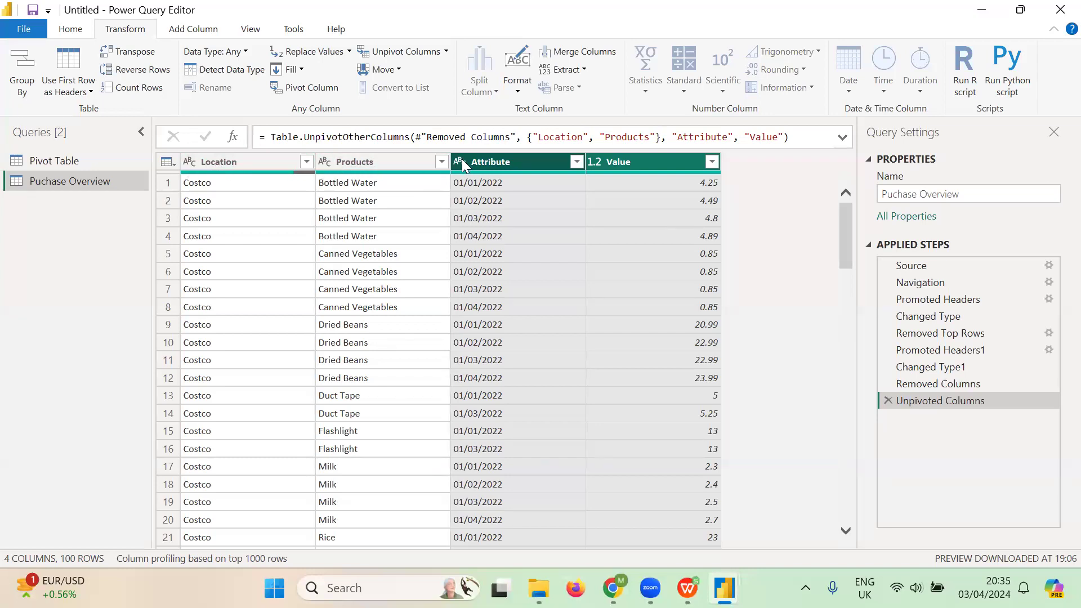
{"action": "left_click", "coordinate": [498, 163]}
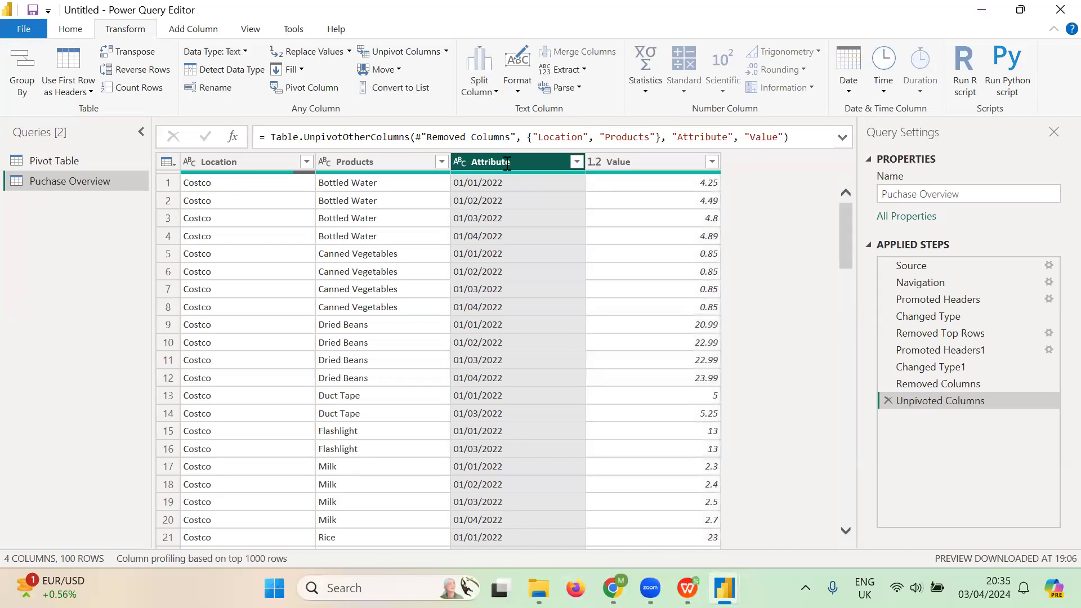
{"action": "double_click", "coordinate": [505, 163]}
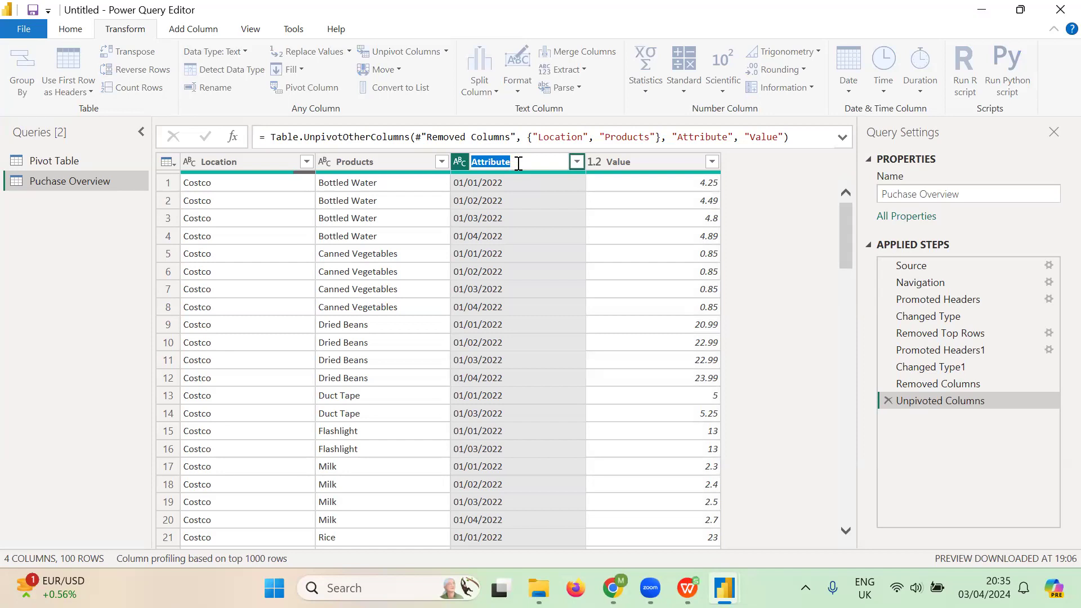
{"action": "type", "text": "Date"}
{"action": "key", "text": "Return"}
Step: Set the Date column's data type to Date and the Value column's to Fixed decimal number
{"action": "left_click", "coordinate": [458, 162]}
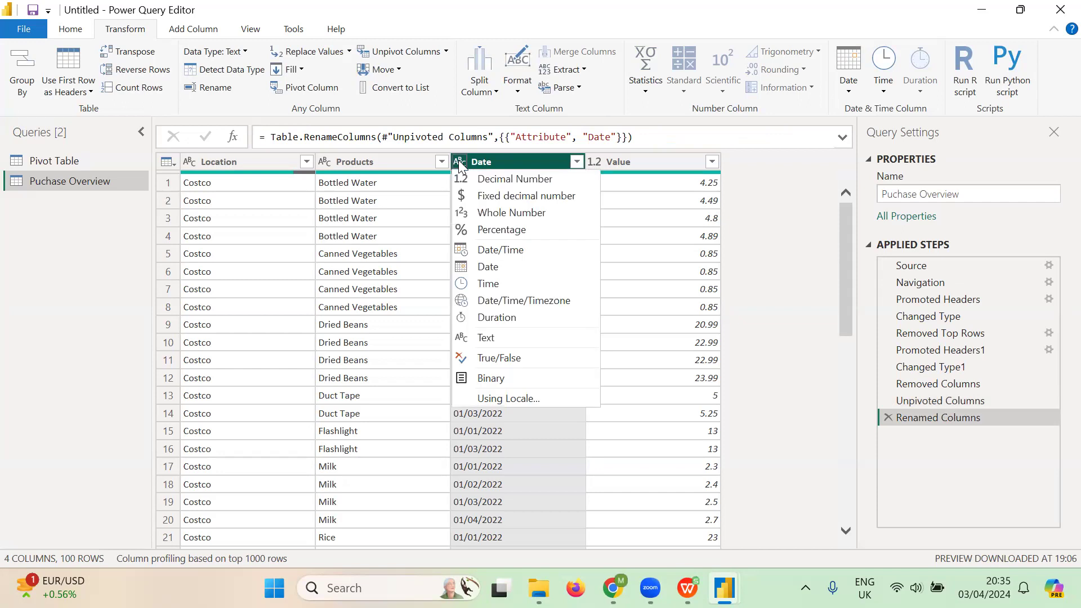
{"action": "left_click", "coordinate": [491, 267]}
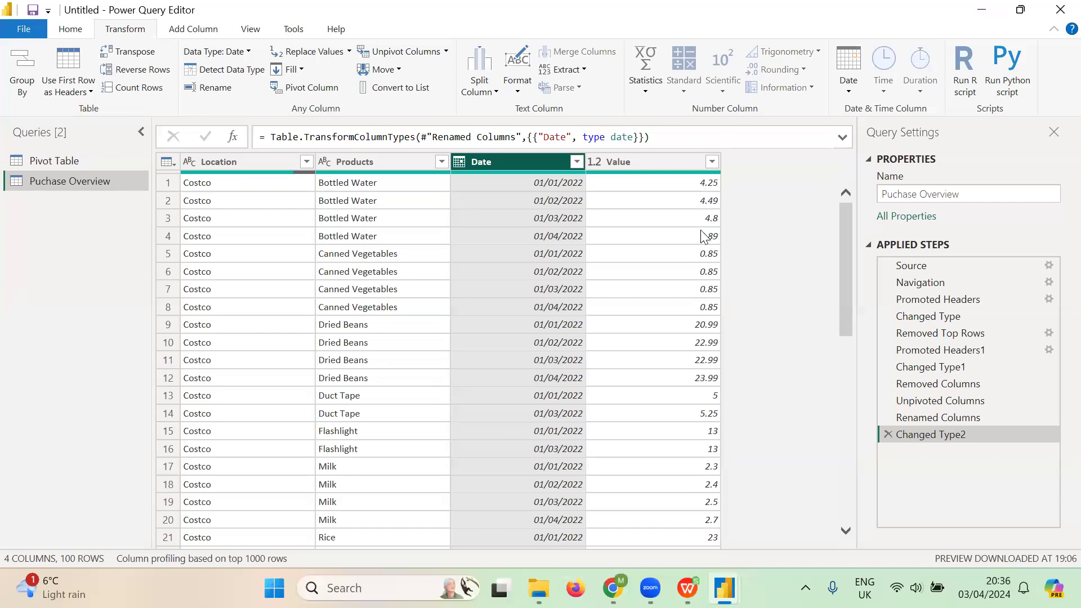
{"action": "left_click", "coordinate": [594, 161]}
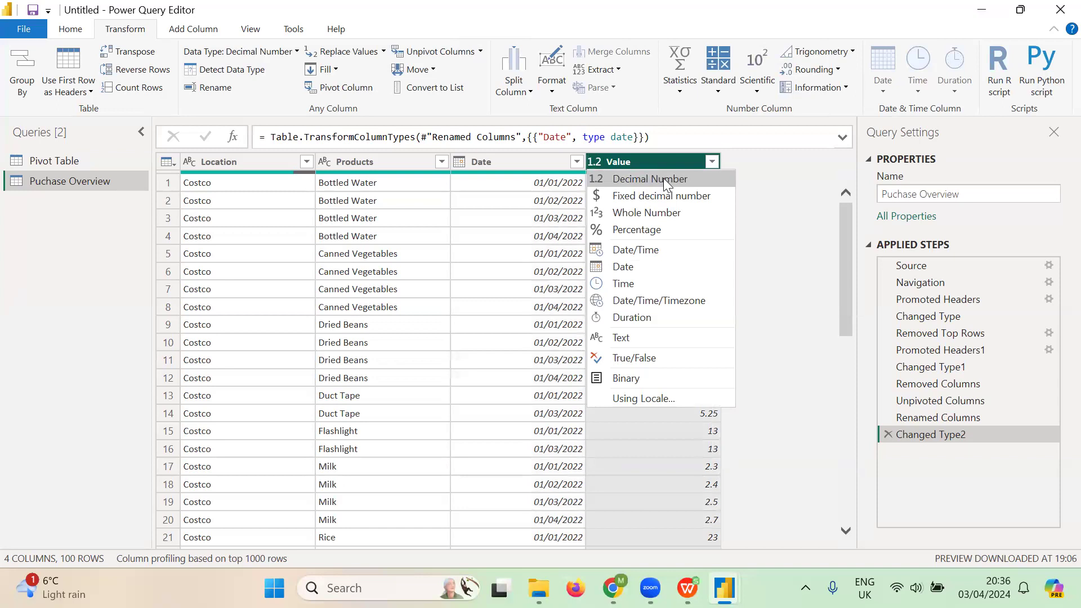
{"action": "left_click", "coordinate": [643, 198]}
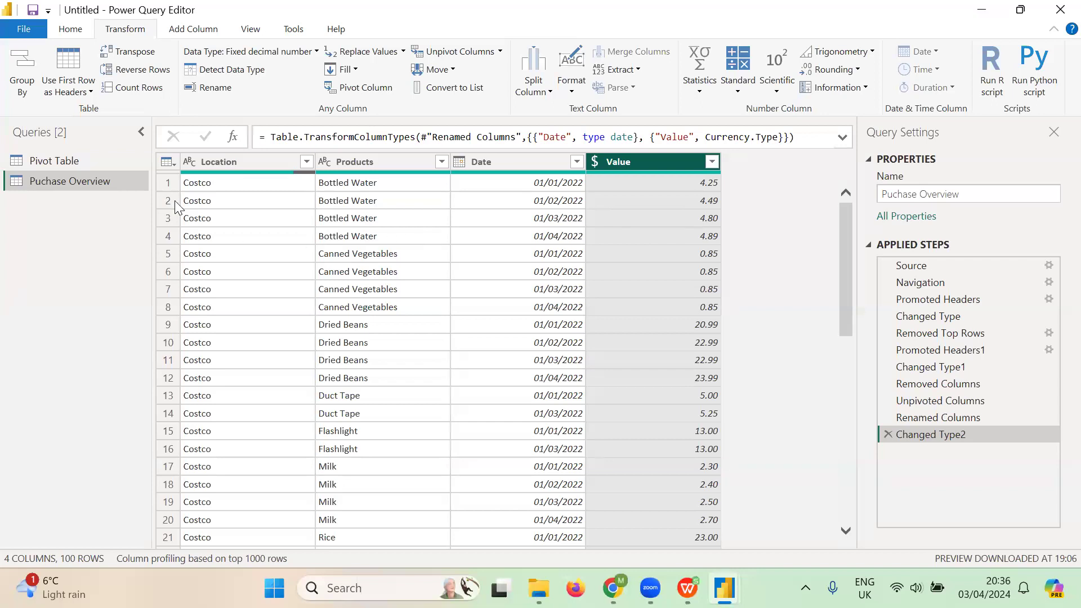
Step: Close the query editor applying the changes, and show the Puchase Overview table's data in Table view
{"action": "left_click", "coordinate": [72, 30]}
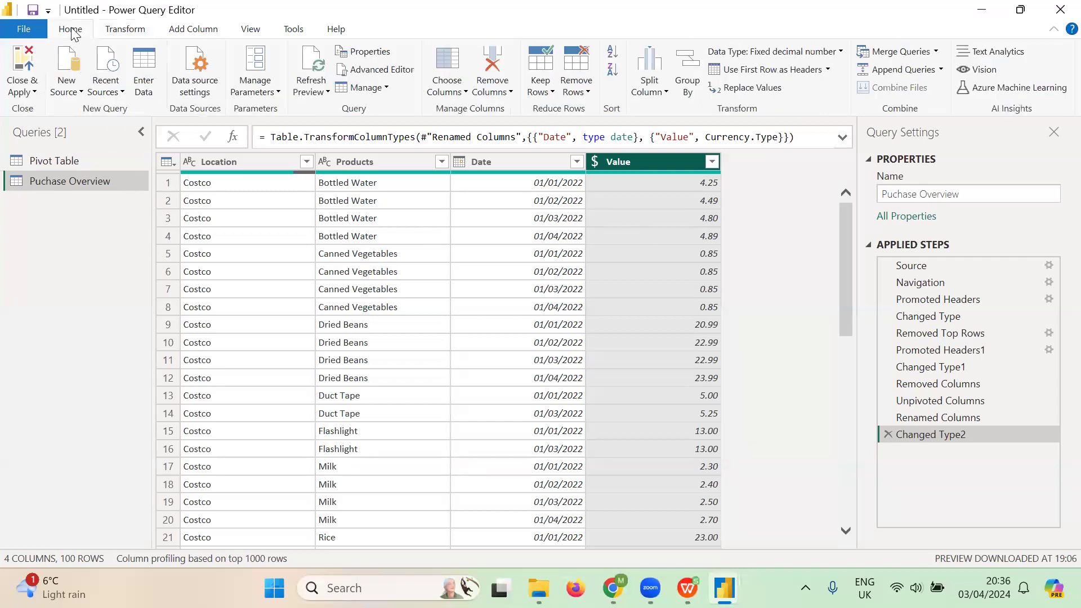
{"action": "left_click", "coordinate": [25, 64]}
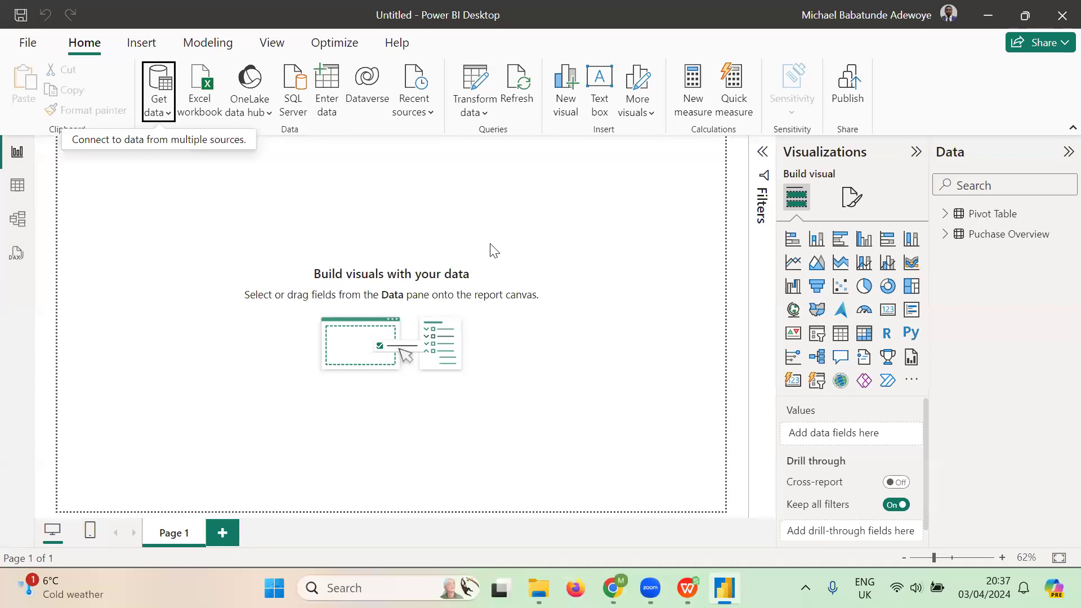
{"action": "left_click", "coordinate": [18, 186]}
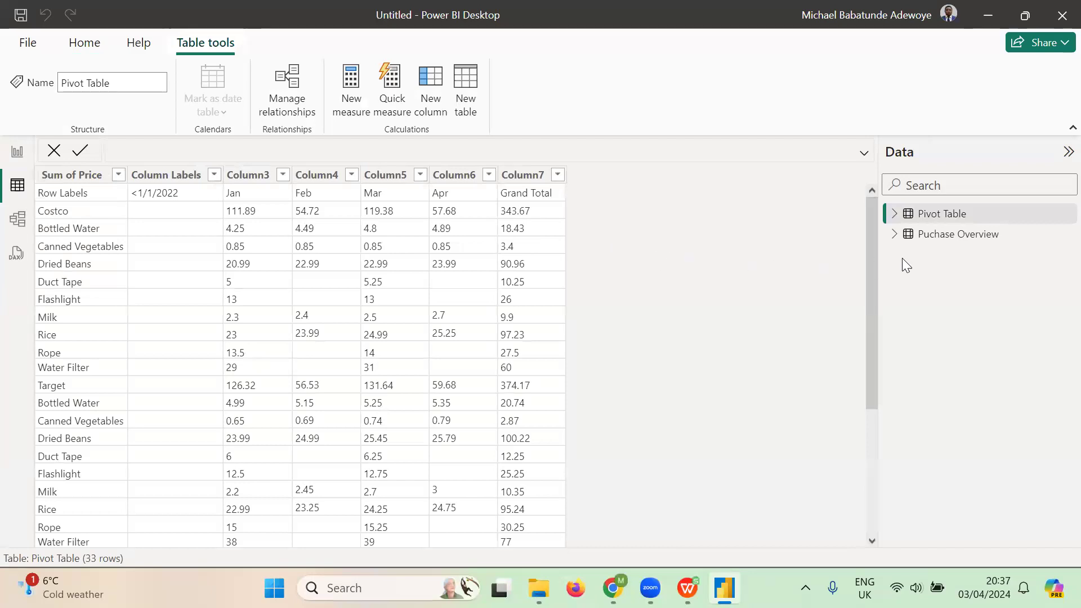
{"action": "left_click", "coordinate": [941, 241]}
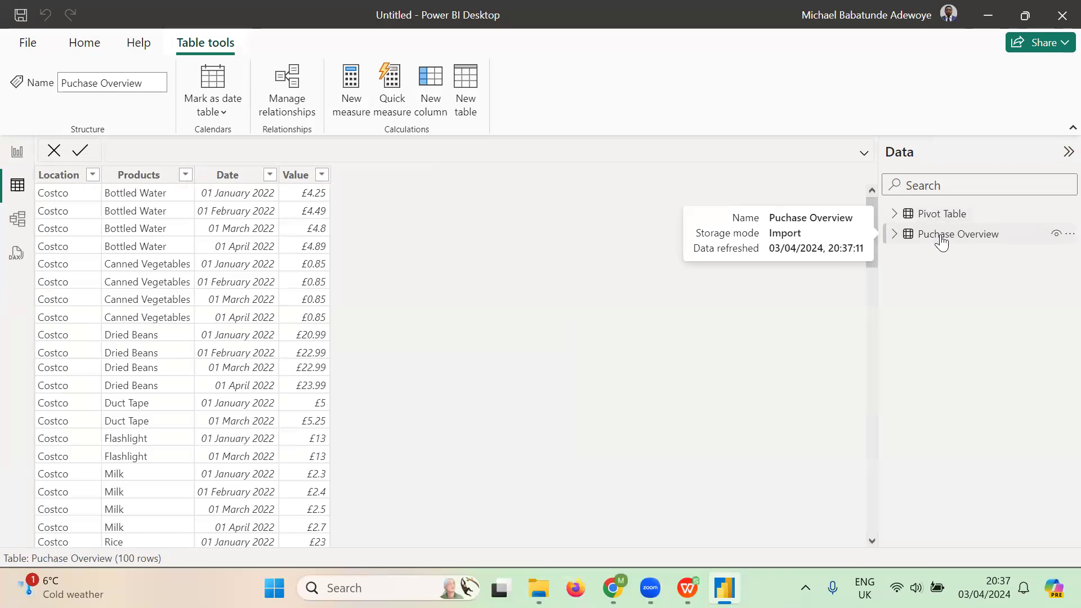
Step: Examine the loaded Puchase Overview rows for total rows that have no Location
{"action": "scroll", "coordinate": [242, 239], "scroll_direction": "down", "scroll_amount": 4}
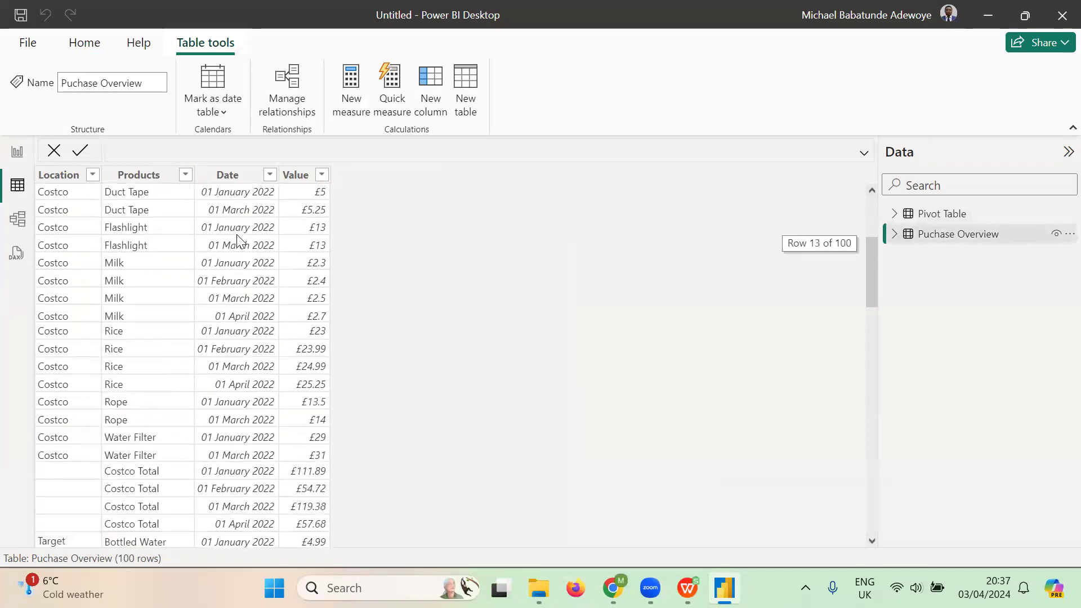
{"action": "scroll", "coordinate": [236, 238], "scroll_direction": "down", "scroll_amount": 1}
{"action": "scroll", "coordinate": [237, 241], "scroll_direction": "down", "scroll_amount": 8}
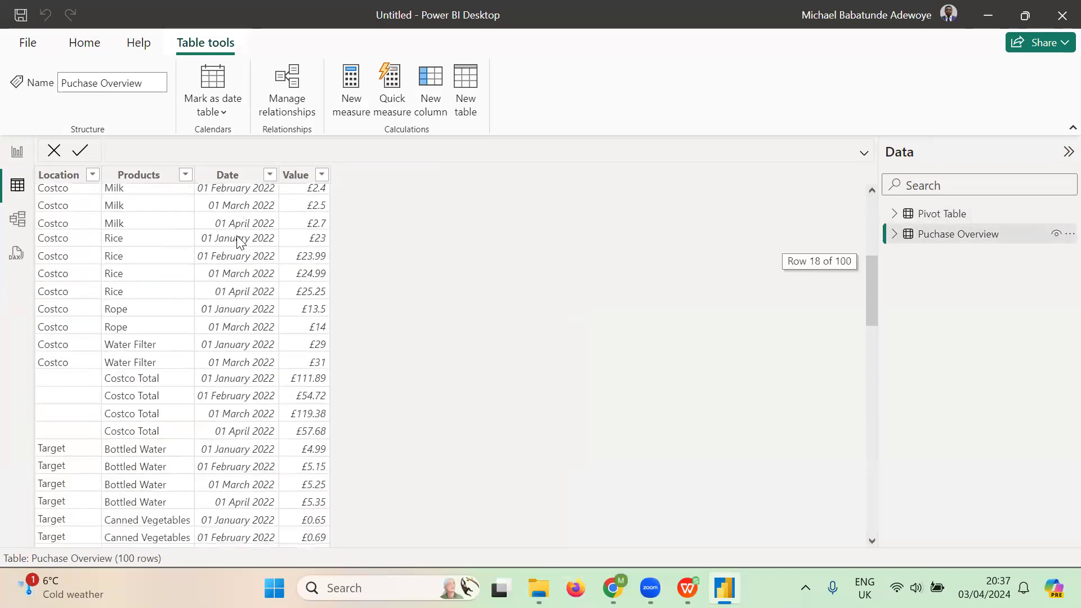
{"action": "scroll", "coordinate": [235, 245], "scroll_direction": "down", "scroll_amount": 13}
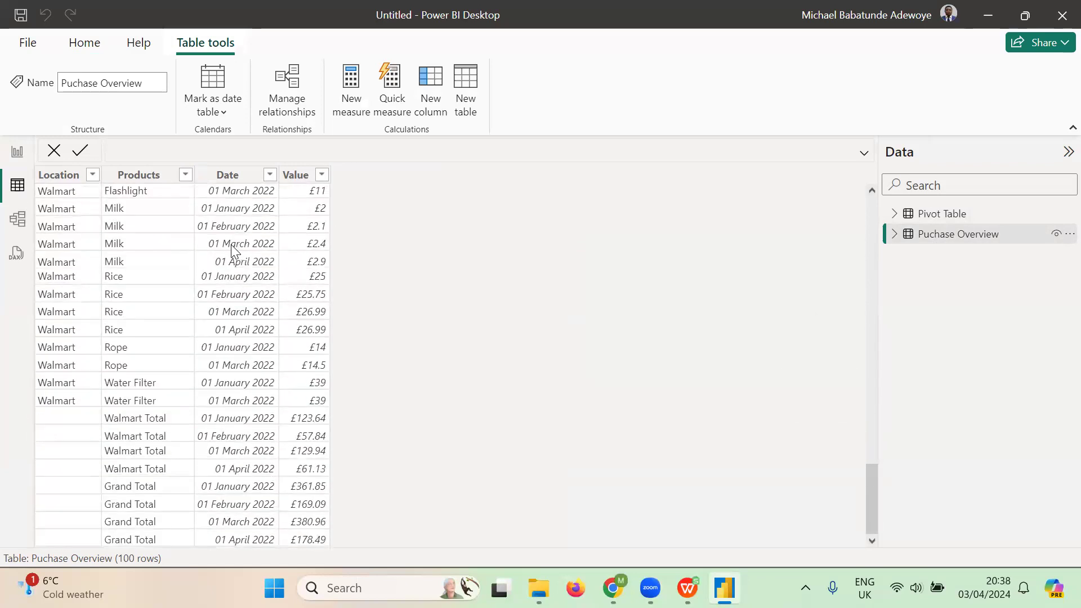
{"action": "scroll", "coordinate": [231, 244], "scroll_direction": "up", "scroll_amount": 8}
{"action": "scroll", "coordinate": [231, 245], "scroll_direction": "up", "scroll_amount": 10}
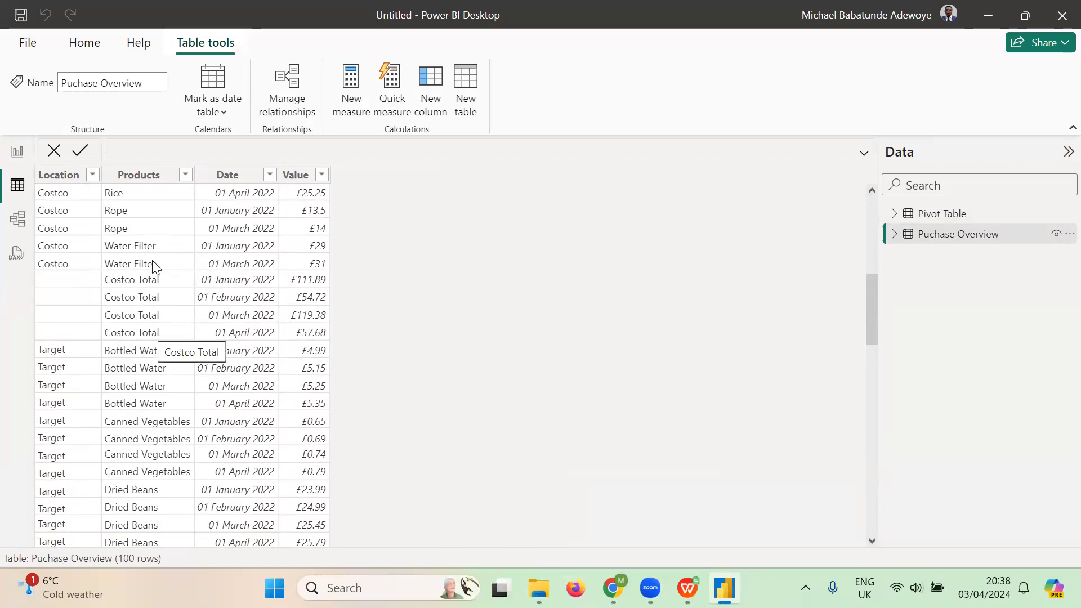
Step: Reopen the Power Query Editor and display the Puchase Overview query
{"action": "left_click", "coordinate": [83, 43]}
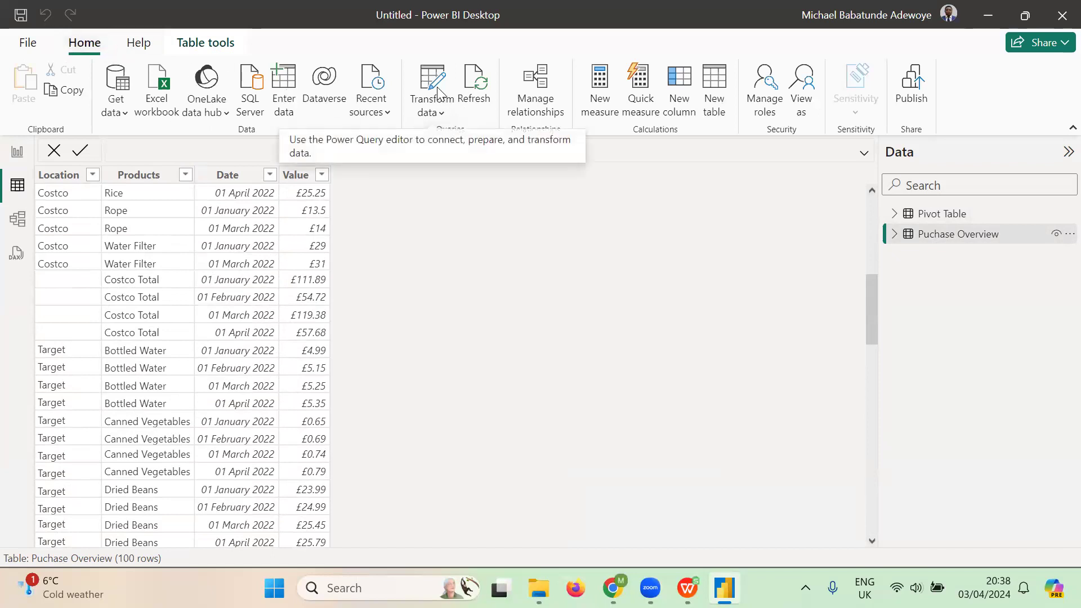
{"action": "left_click", "coordinate": [415, 110]}
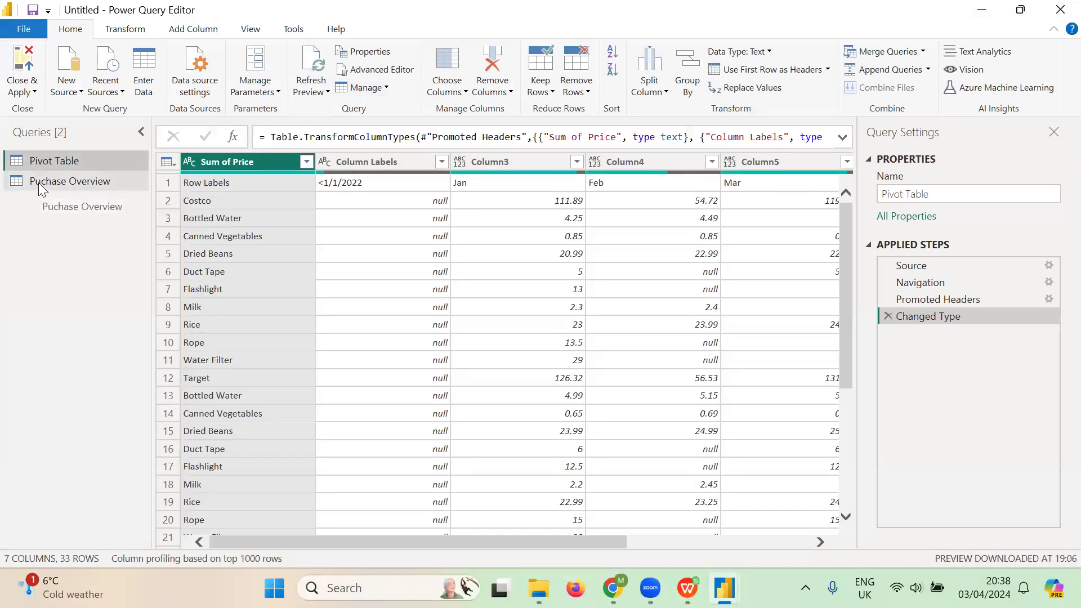
{"action": "left_click", "coordinate": [39, 183]}
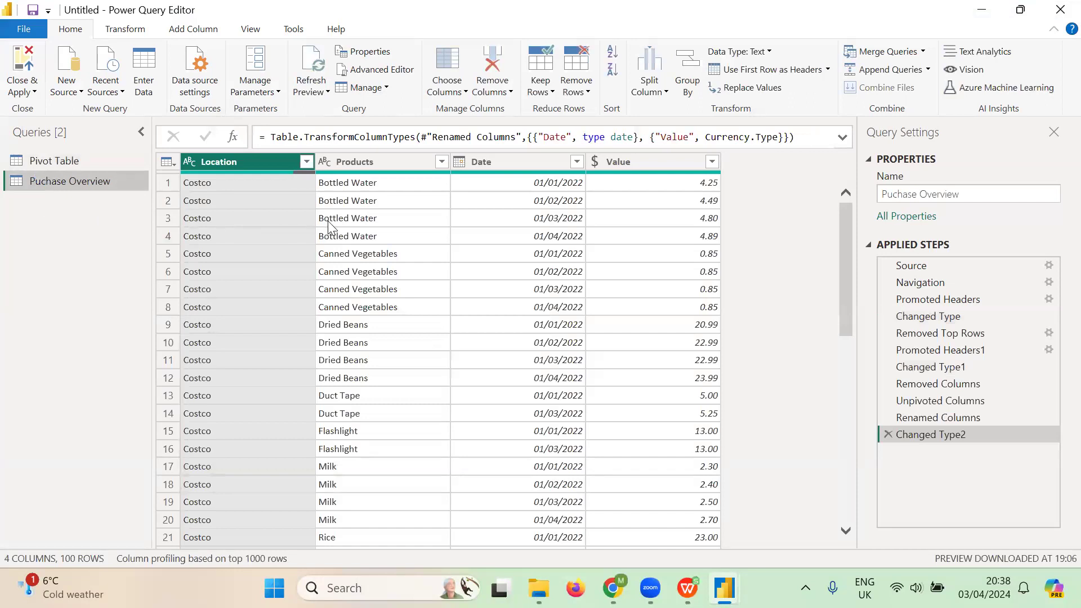
Step: Examine the null Location cells beside the store total rows in the Puchase Overview query
{"action": "scroll", "coordinate": [290, 256], "scroll_direction": "down", "scroll_amount": 6}
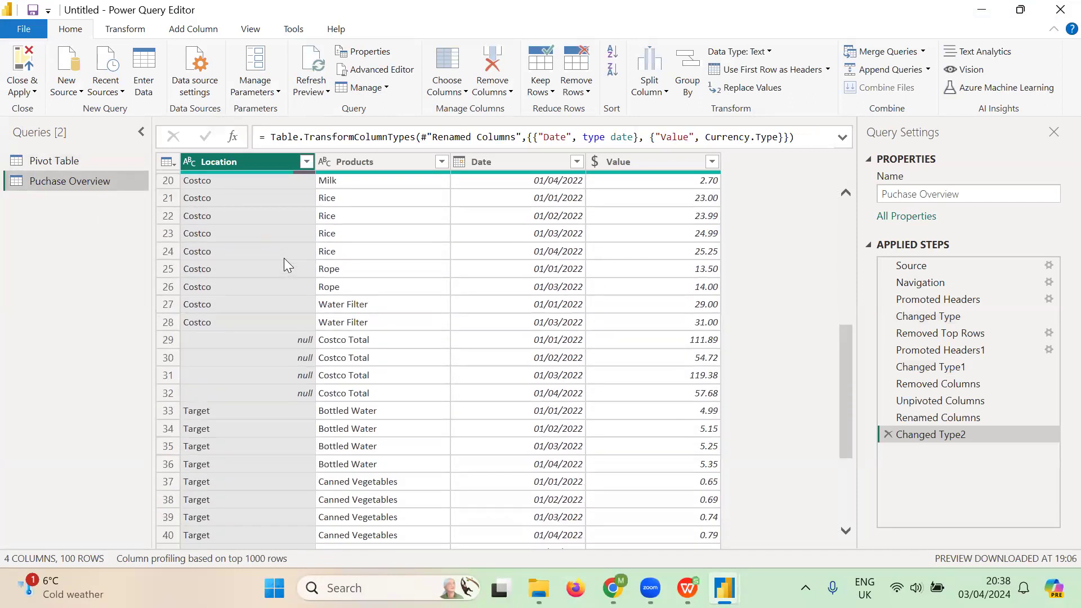
{"action": "left_click", "coordinate": [245, 337]}
{"action": "left_click", "coordinate": [245, 378]}
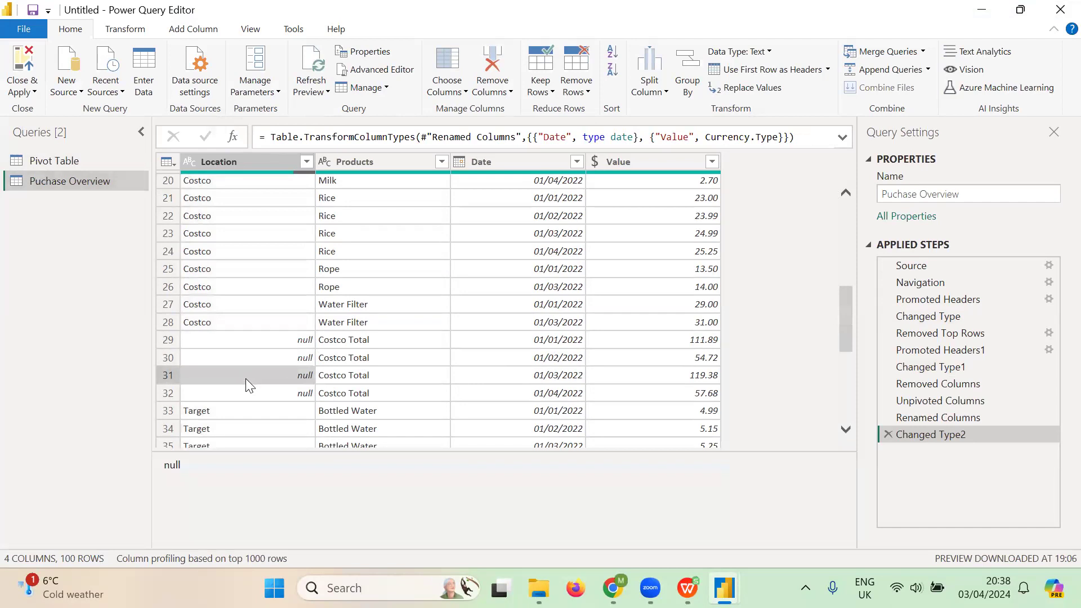
{"action": "left_click", "coordinate": [249, 394]}
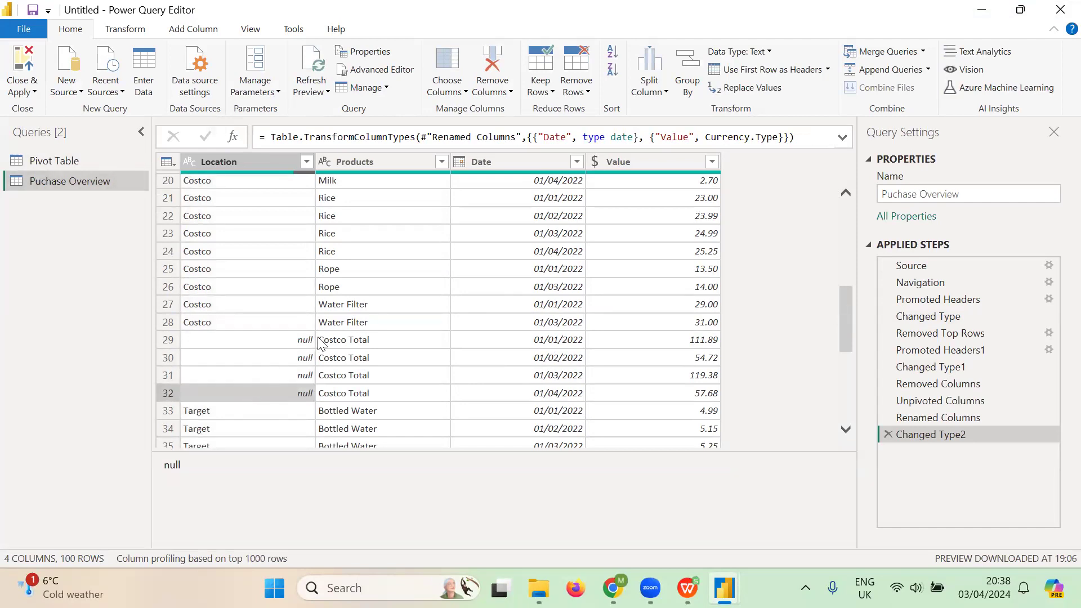
{"action": "scroll", "coordinate": [278, 374], "scroll_direction": "down", "scroll_amount": 3}
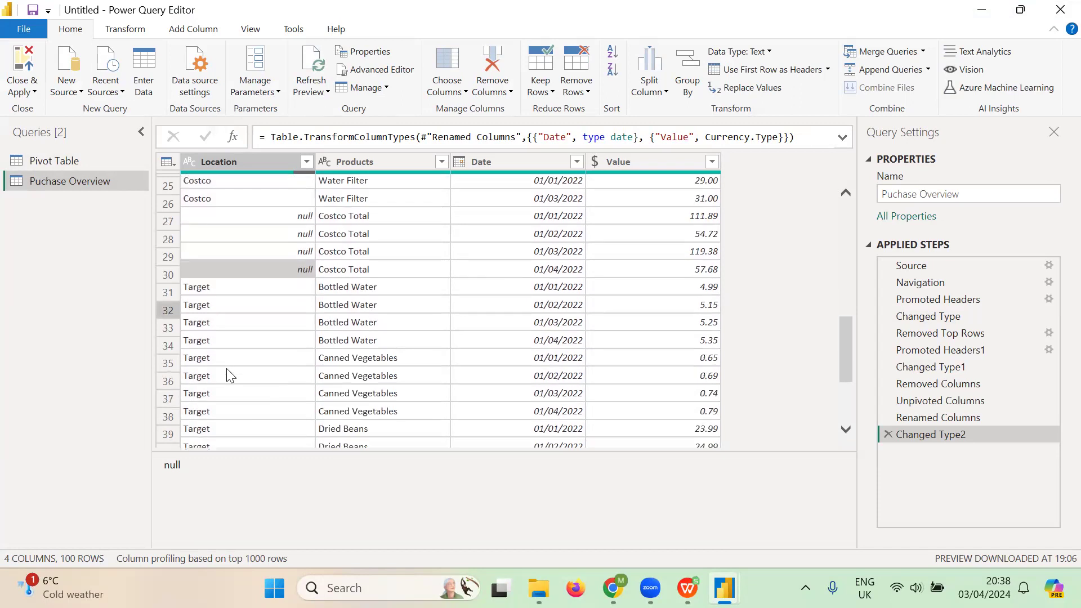
{"action": "scroll", "coordinate": [228, 378], "scroll_direction": "down", "scroll_amount": 10}
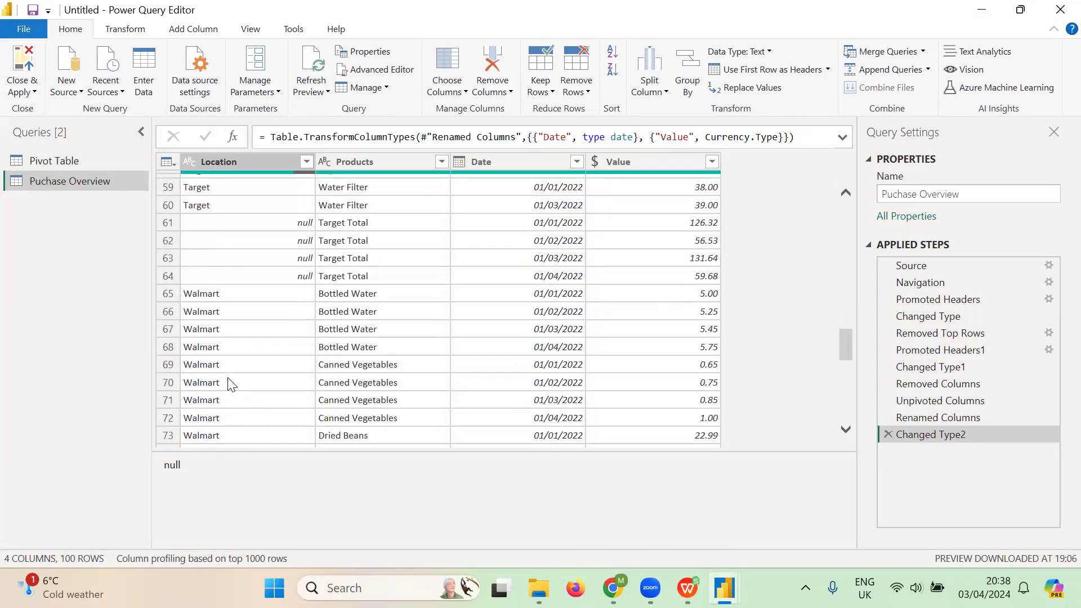
{"action": "scroll", "coordinate": [227, 385], "scroll_direction": "up", "scroll_amount": 20}
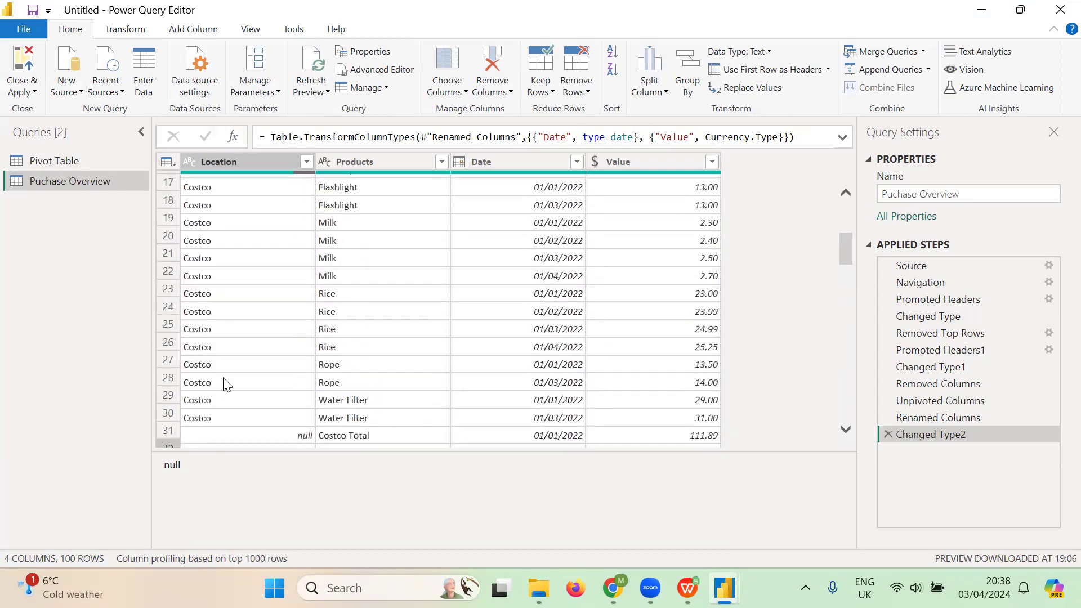
Step: Filter the null values out of the Location column and check the remaining rows
{"action": "left_click", "coordinate": [306, 162]}
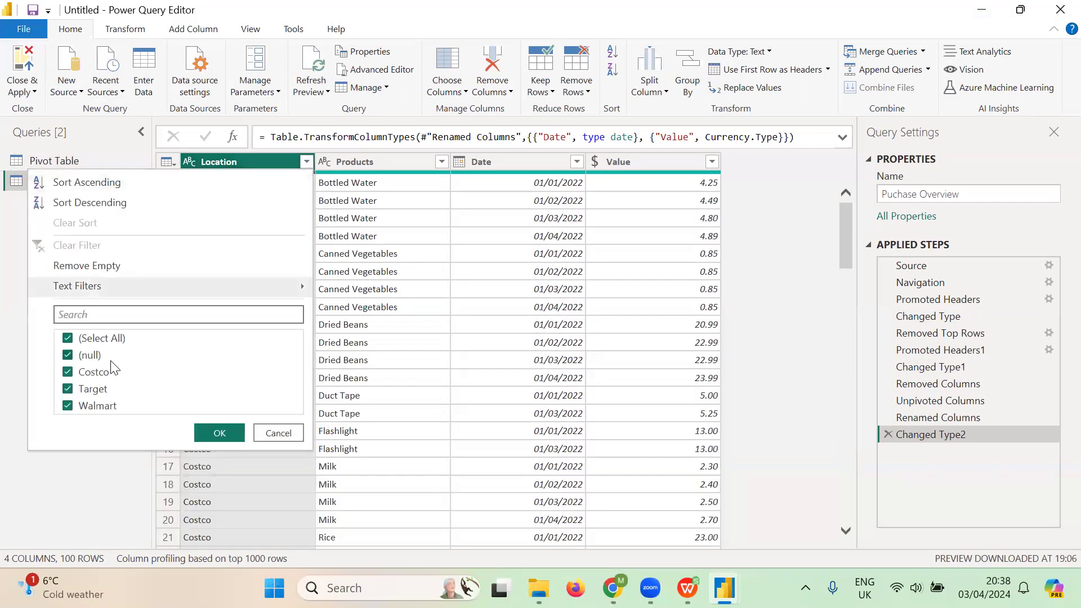
{"action": "left_click", "coordinate": [69, 355]}
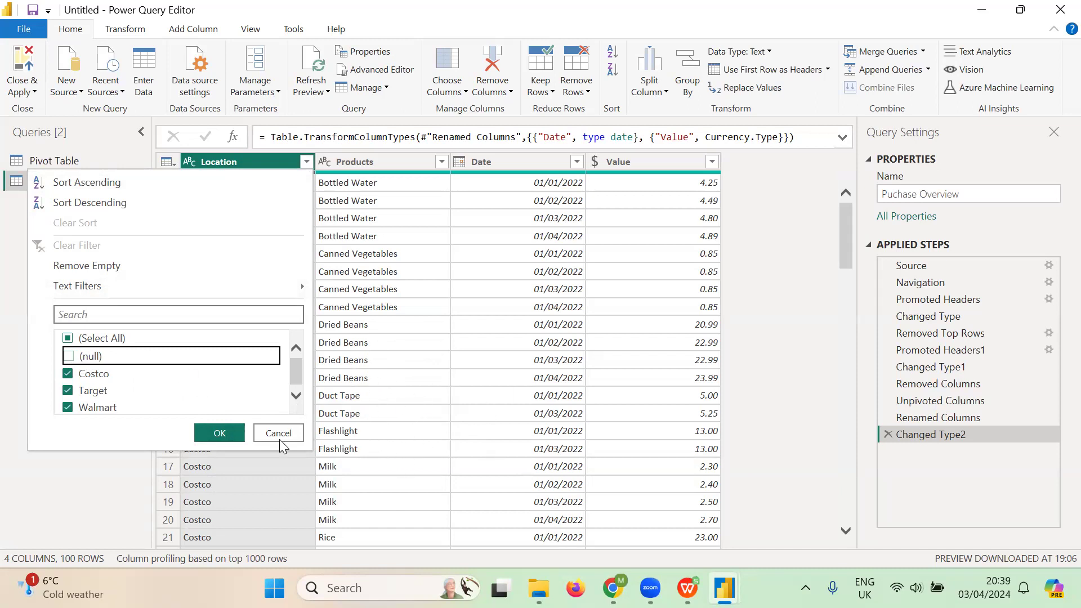
{"action": "left_click", "coordinate": [219, 433]}
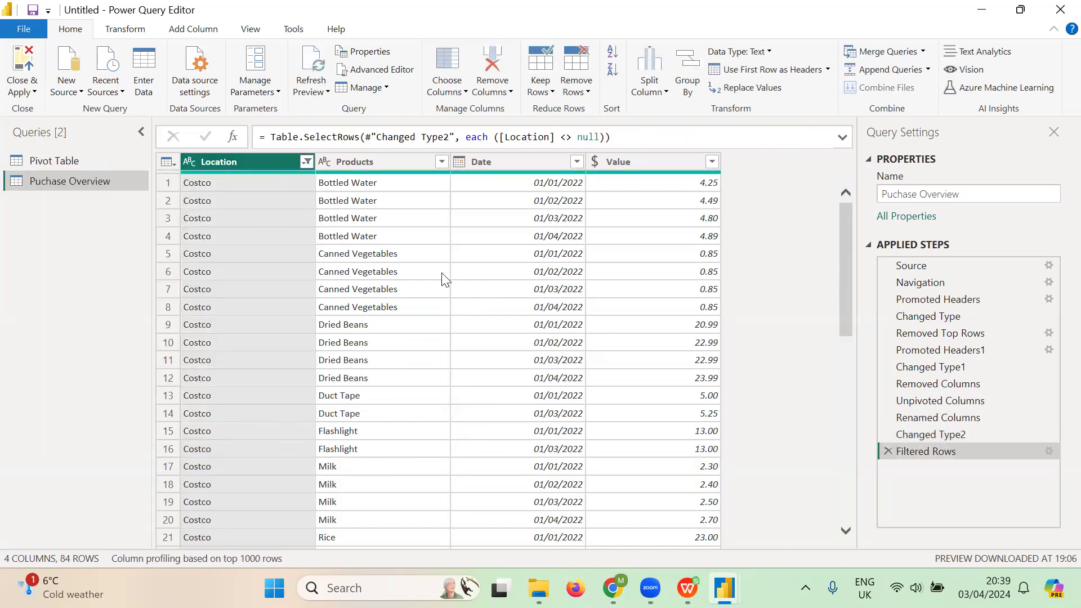
{"action": "scroll", "coordinate": [396, 274], "scroll_direction": "down", "scroll_amount": 2}
{"action": "scroll", "coordinate": [394, 276], "scroll_direction": "down", "scroll_amount": 15}
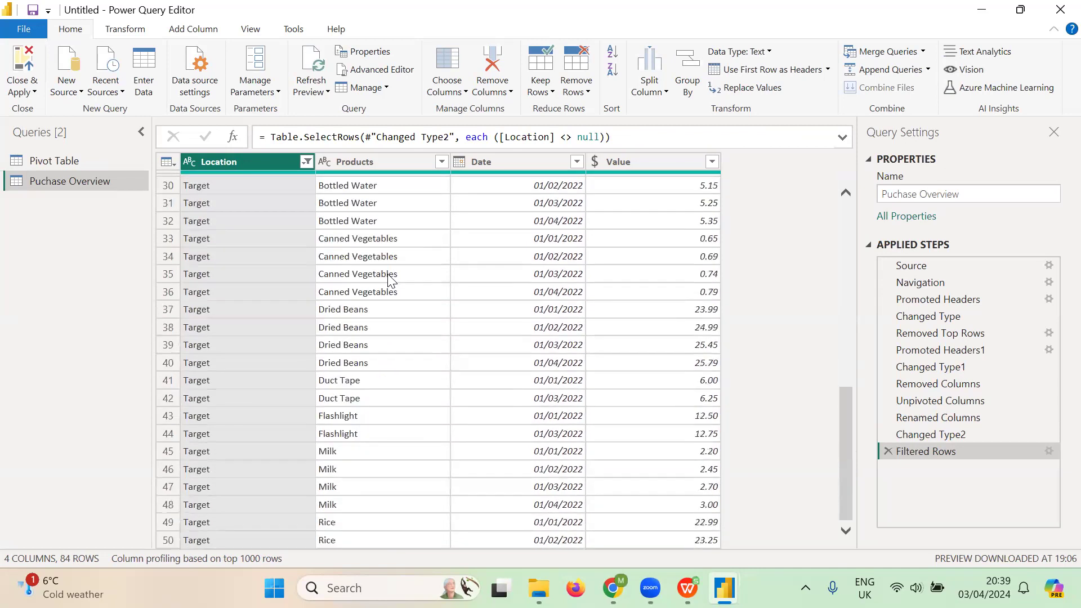
Step: Review the filtered Puchase Overview rows, and close the query editor, applying the changes to the data model
{"action": "scroll", "coordinate": [393, 286], "scroll_direction": "down", "scroll_amount": 4}
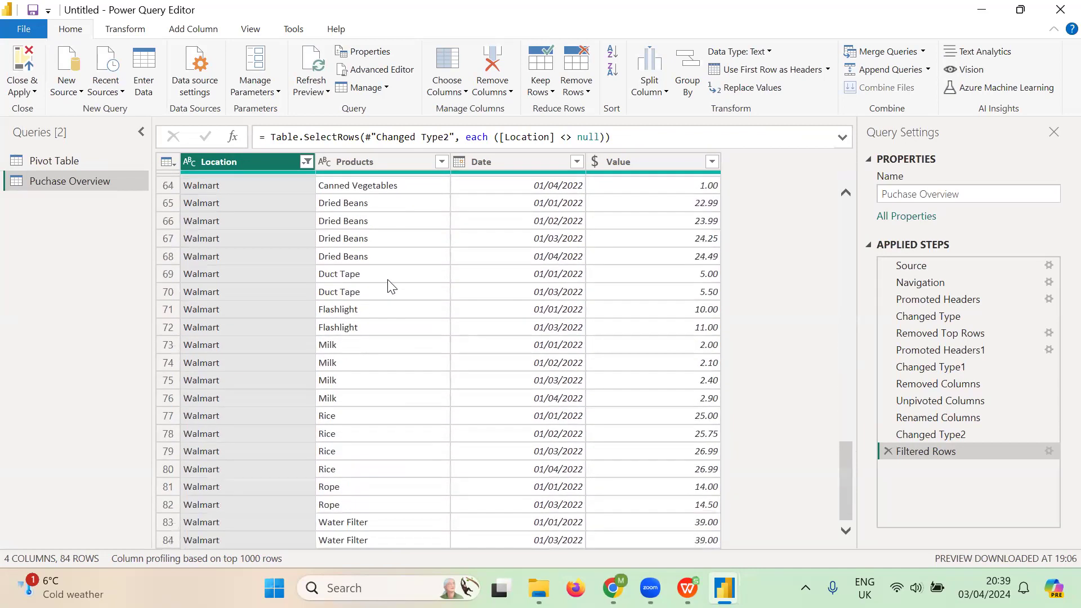
{"action": "scroll", "coordinate": [388, 290], "scroll_direction": "up", "scroll_amount": 15}
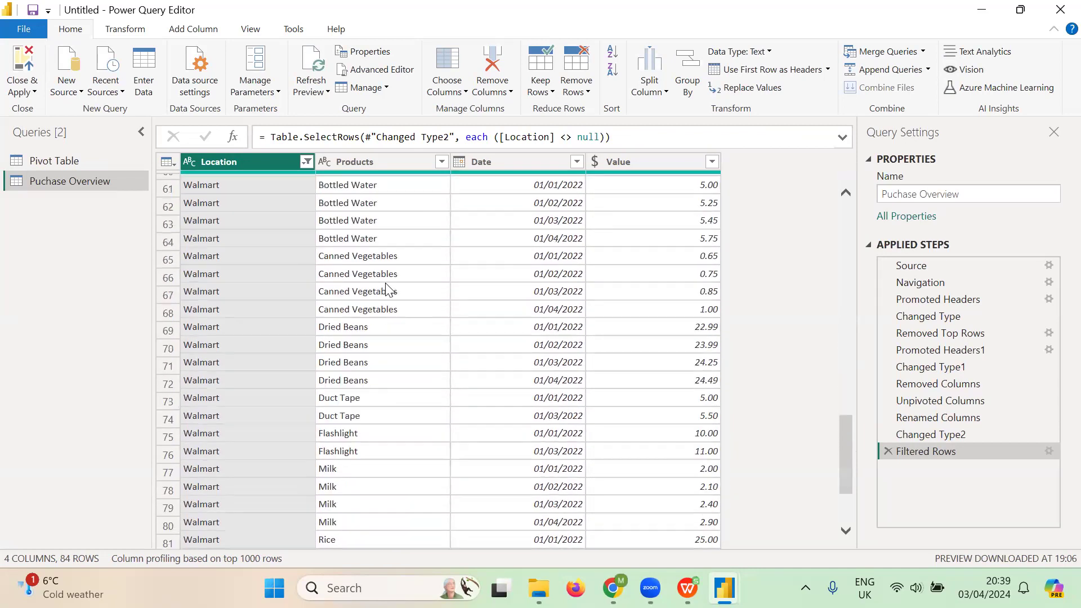
{"action": "scroll", "coordinate": [388, 290], "scroll_direction": "up", "scroll_amount": 6}
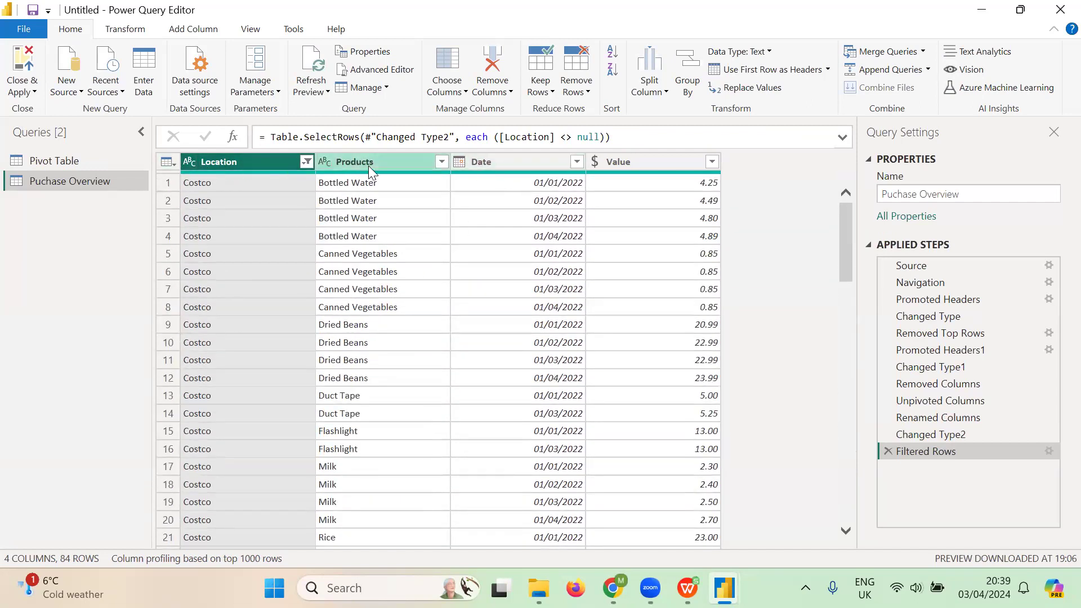
{"action": "left_click", "coordinate": [23, 67]}
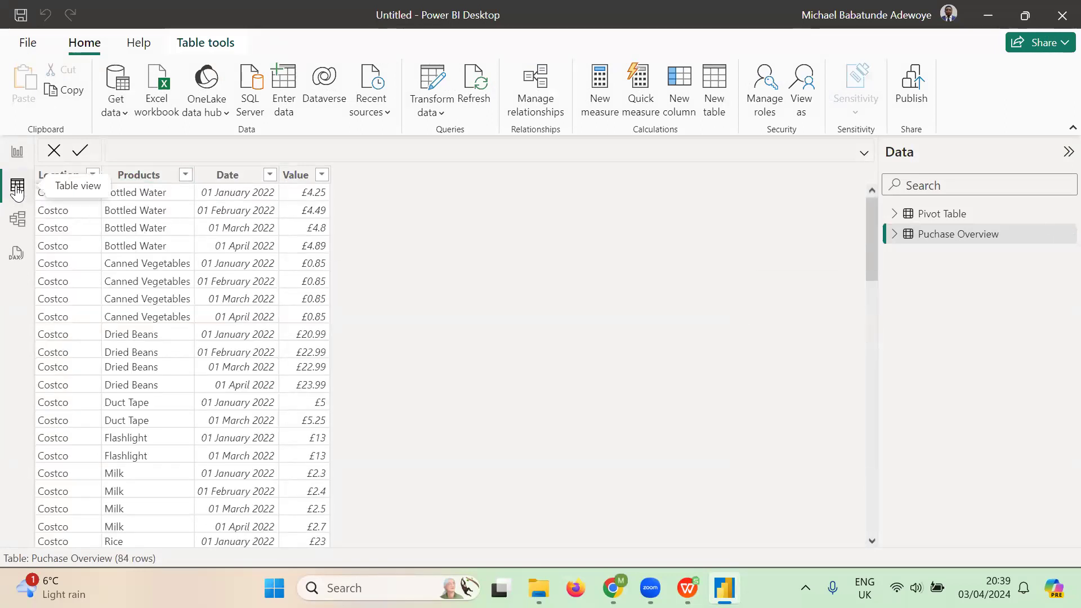
Step: Examine the reloaded Puchase Overview table from first to last row for any remaining total rows or blank locations
{"action": "scroll", "coordinate": [172, 287], "scroll_direction": "down", "scroll_amount": 9}
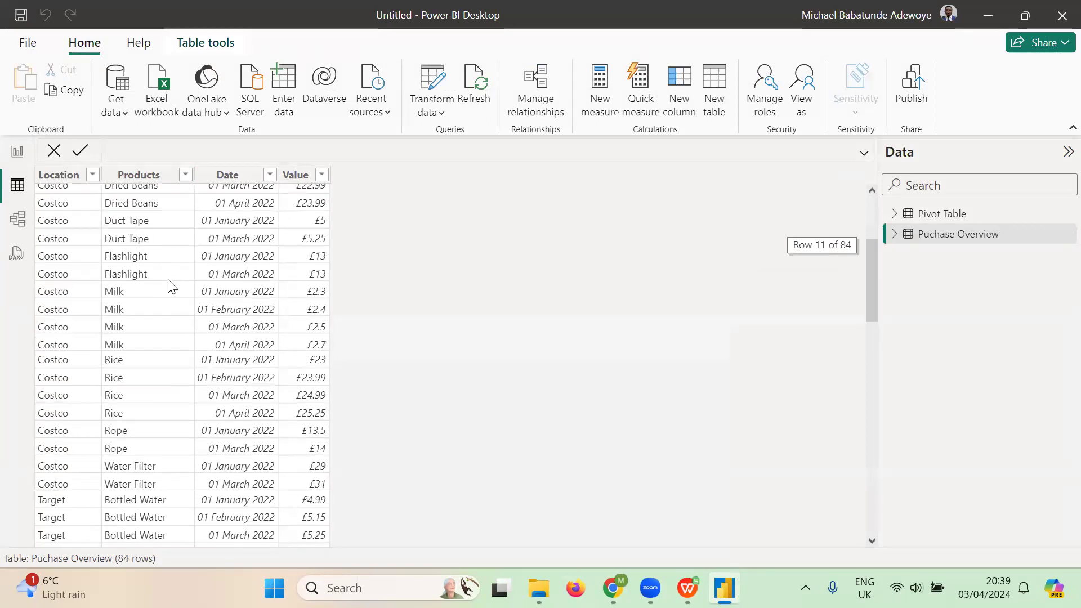
{"action": "scroll", "coordinate": [172, 287], "scroll_direction": "down", "scroll_amount": 11}
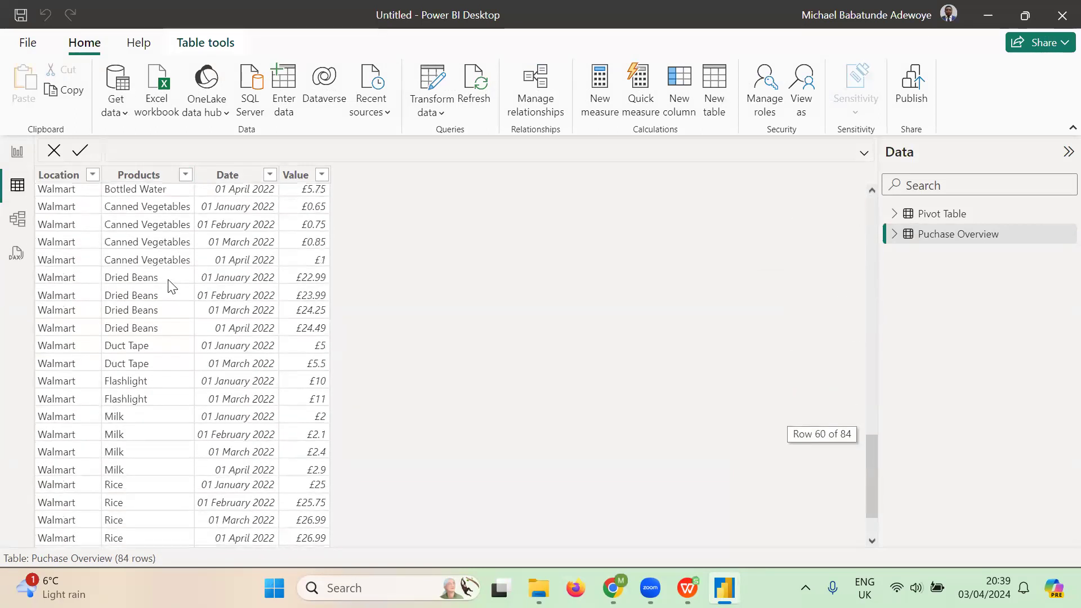
{"action": "scroll", "coordinate": [172, 287], "scroll_direction": "down", "scroll_amount": 1}
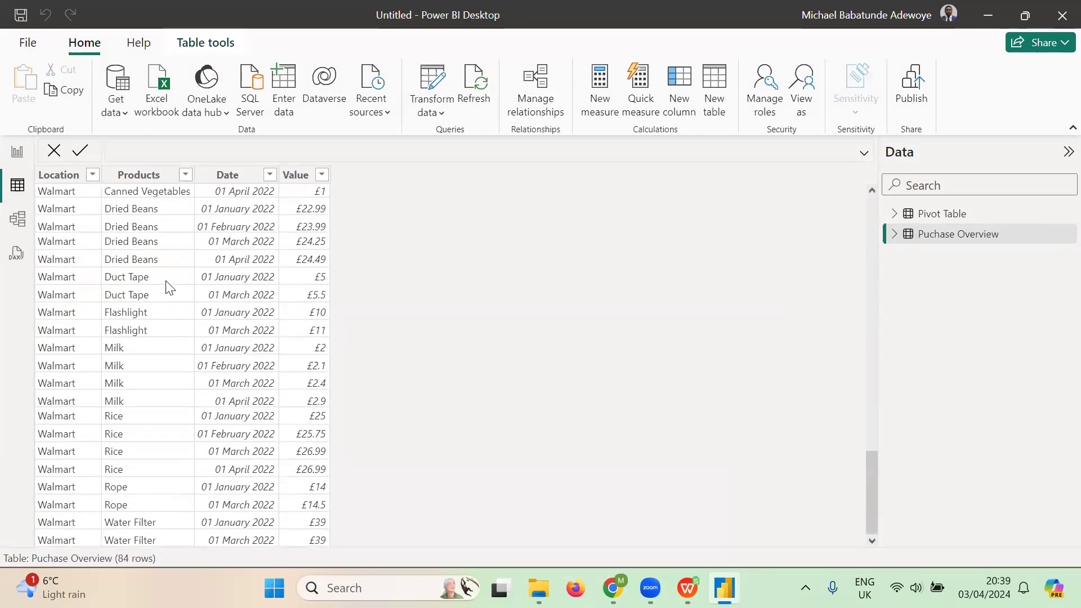
{"action": "scroll", "coordinate": [169, 287], "scroll_direction": "up", "scroll_amount": 5}
{"action": "scroll", "coordinate": [169, 287], "scroll_direction": "up", "scroll_amount": 16}
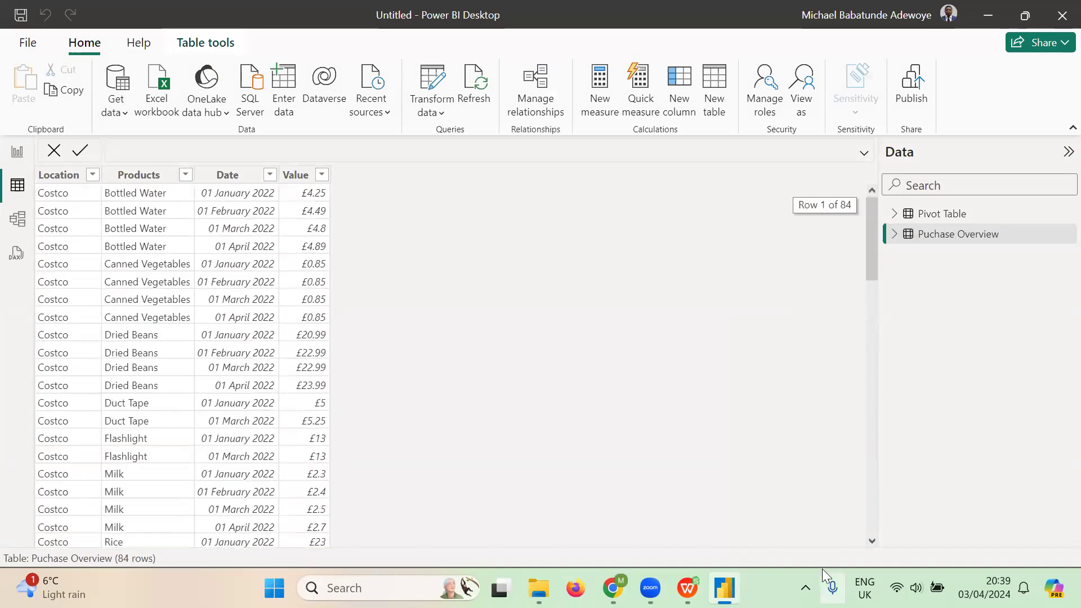